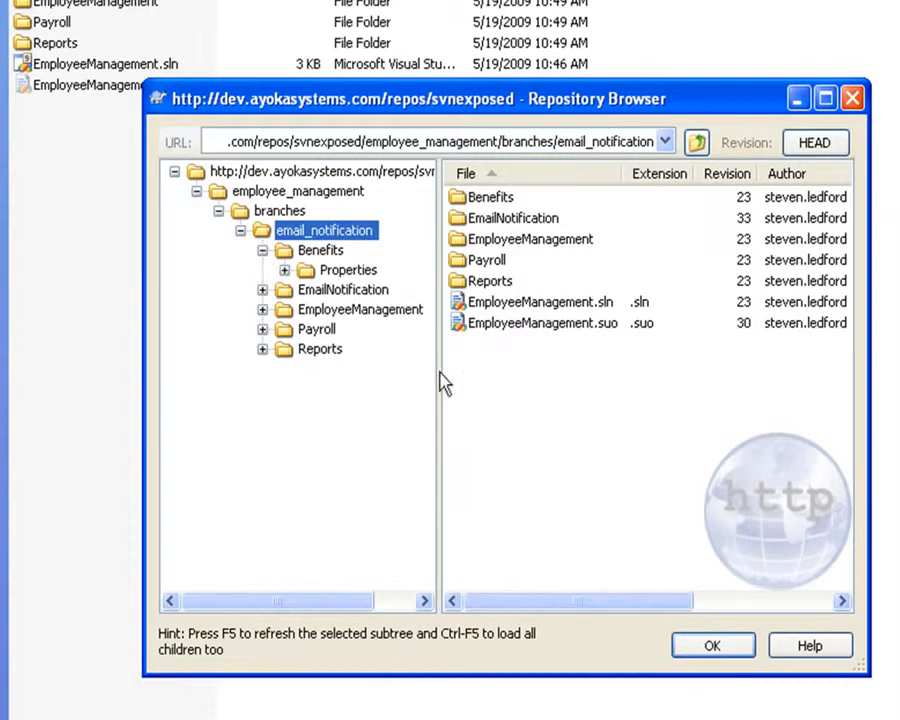
# Show the revision log of MailerConfigurations.cs in the EmailNotification/Configuration folder of the email_notification branch
pyautogui.click(241, 232)
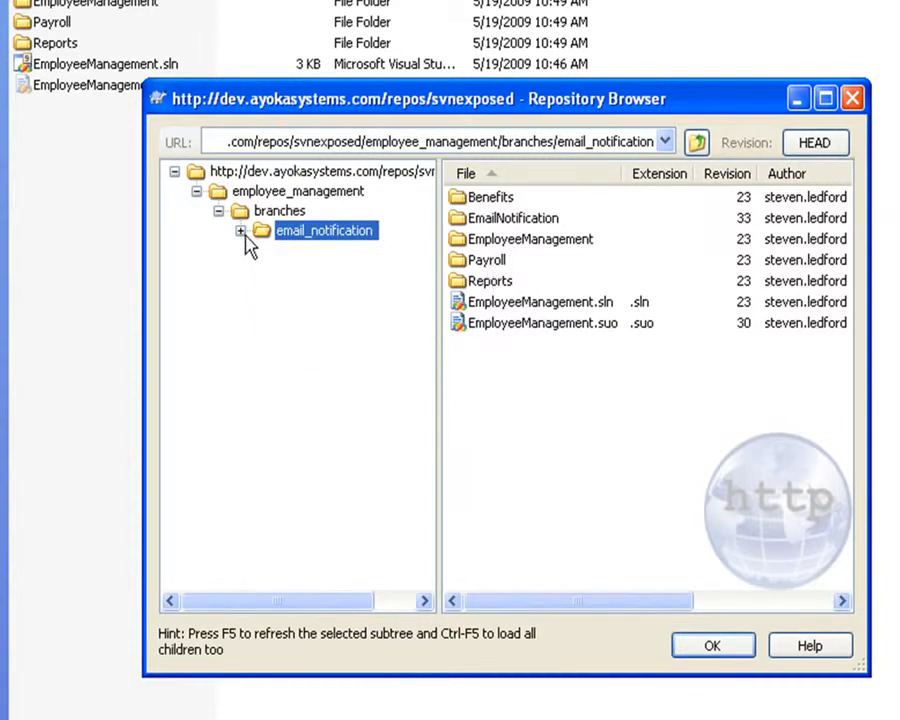
pyautogui.click(241, 231)
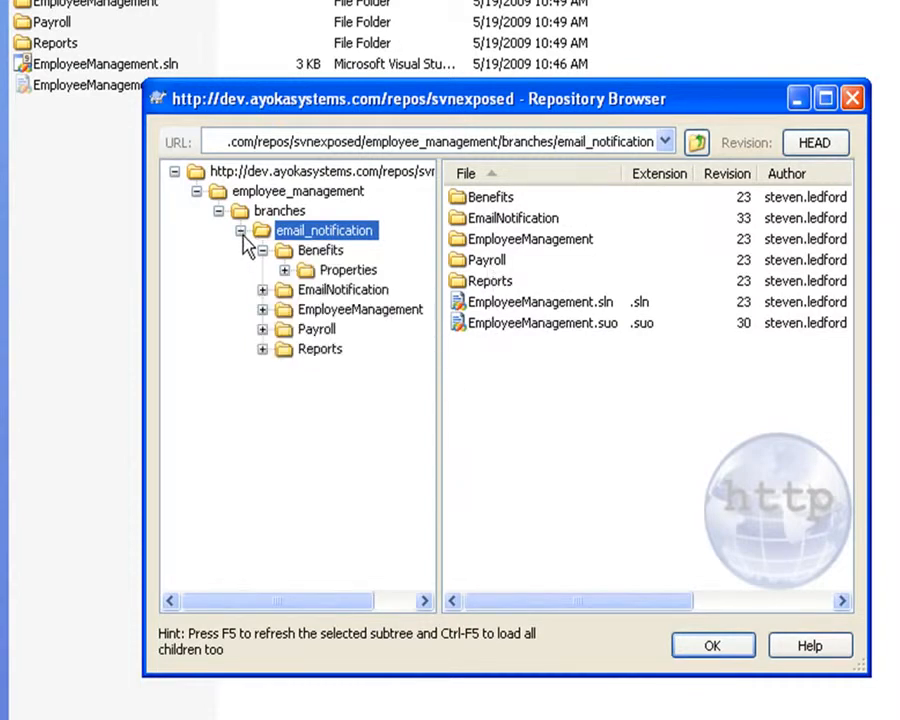
pyautogui.click(262, 291)
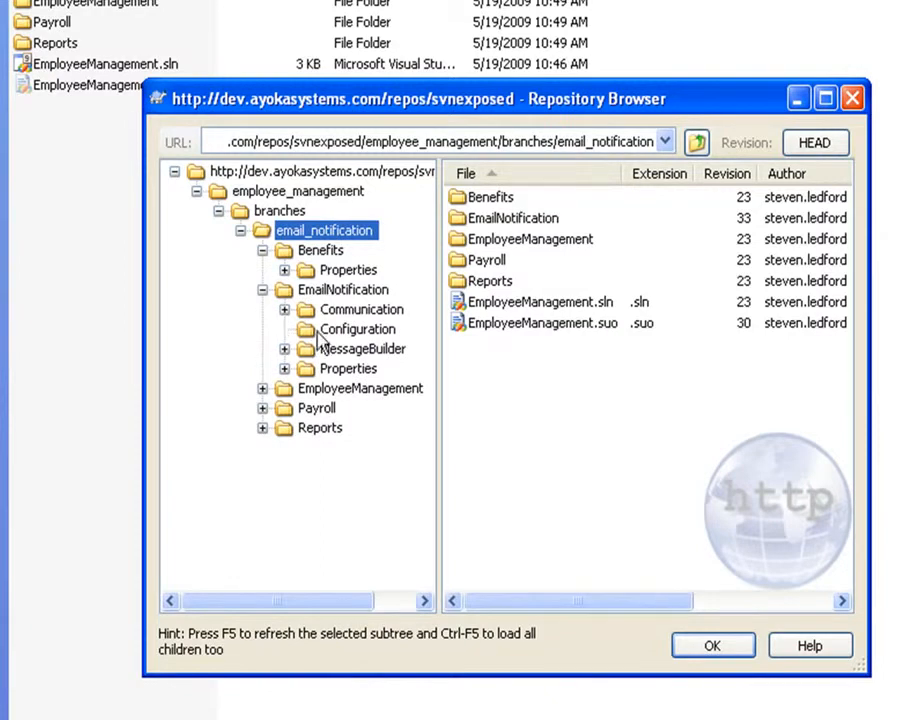
pyautogui.click(302, 333)
pyautogui.click(477, 206)
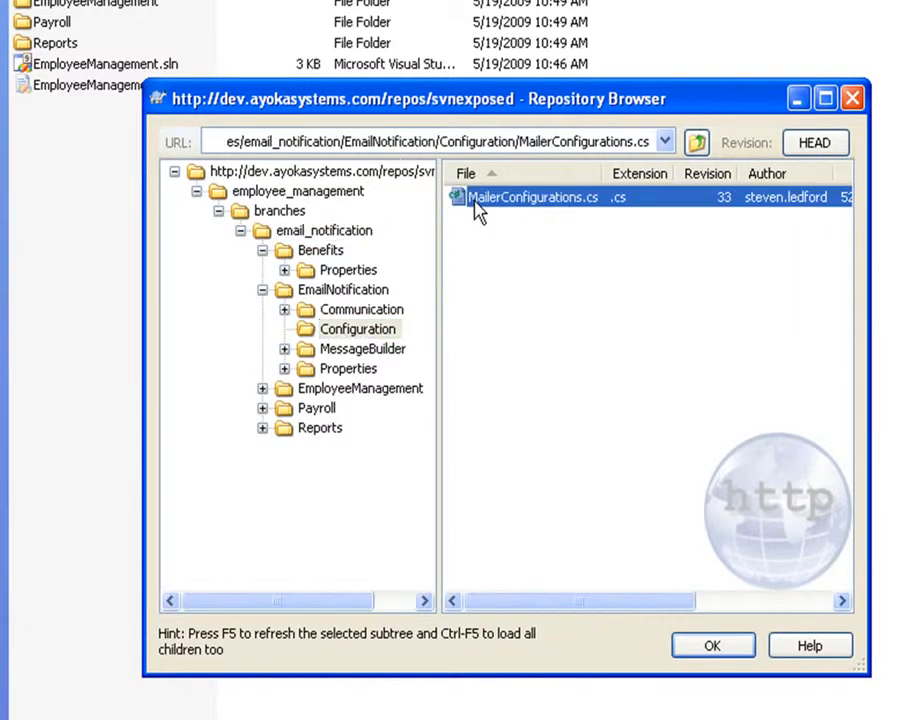
pyautogui.rightClick(476, 208)
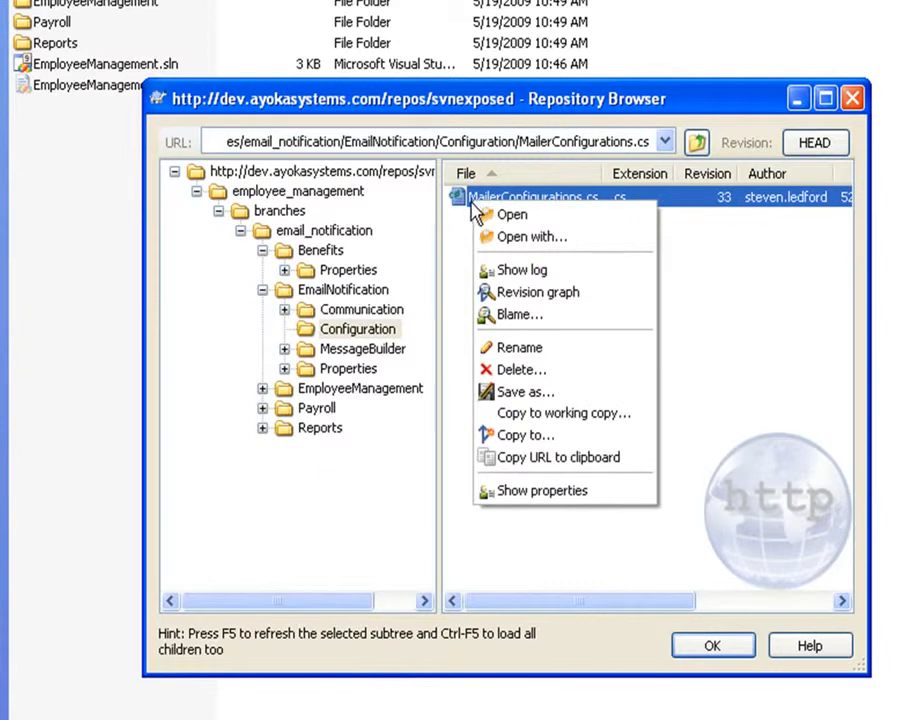
pyautogui.click(510, 271)
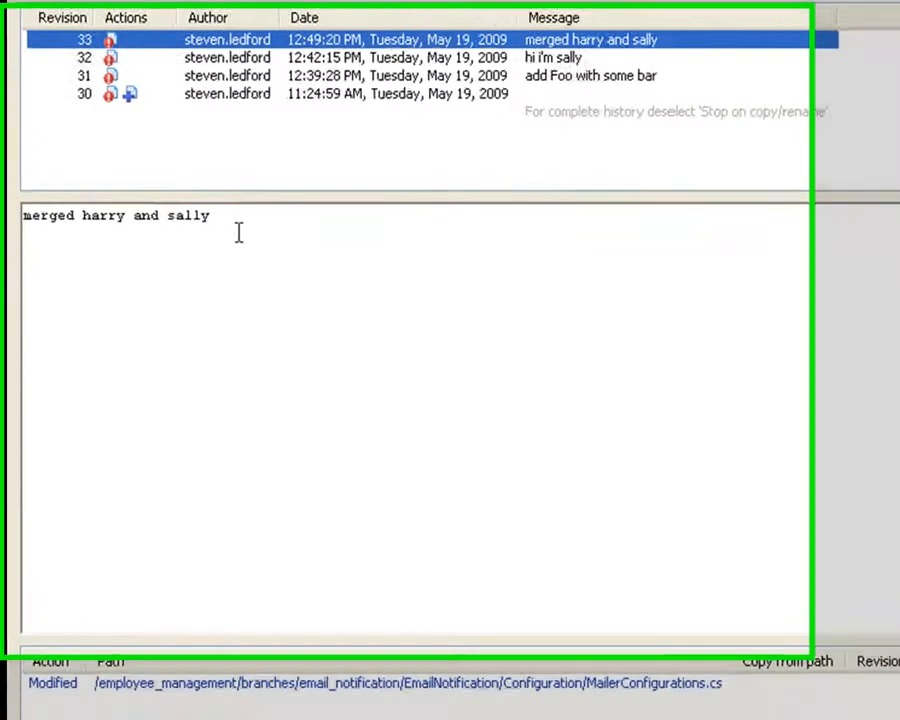
# Review the messages and changed paths of revisions 30 to 33, and close the log and the repository browser
pyautogui.moveTo(161, 173); pyautogui.dragTo(32, 178)
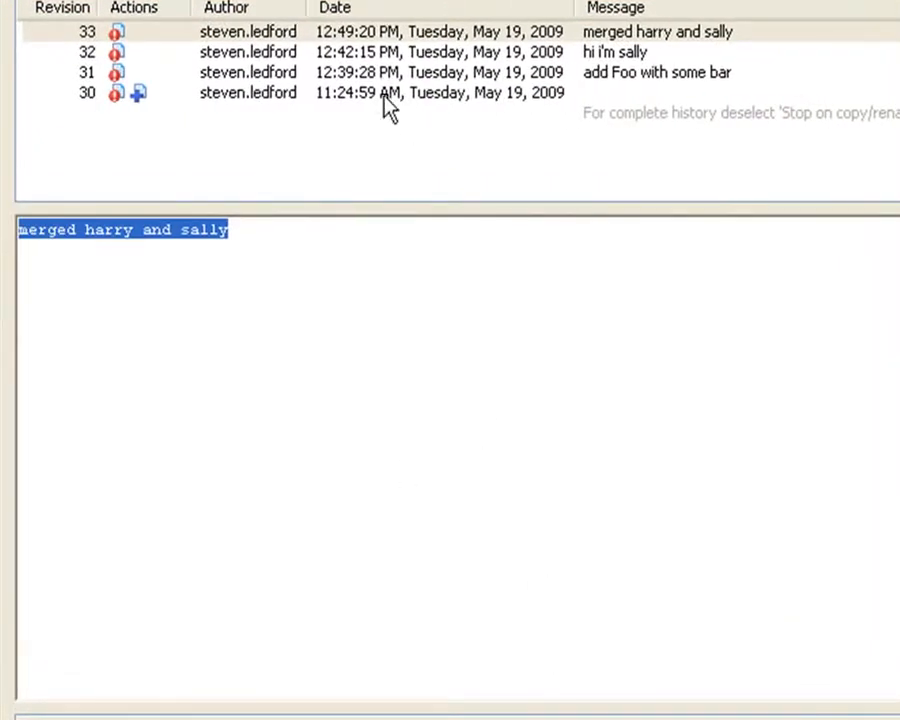
pyautogui.click(344, 93)
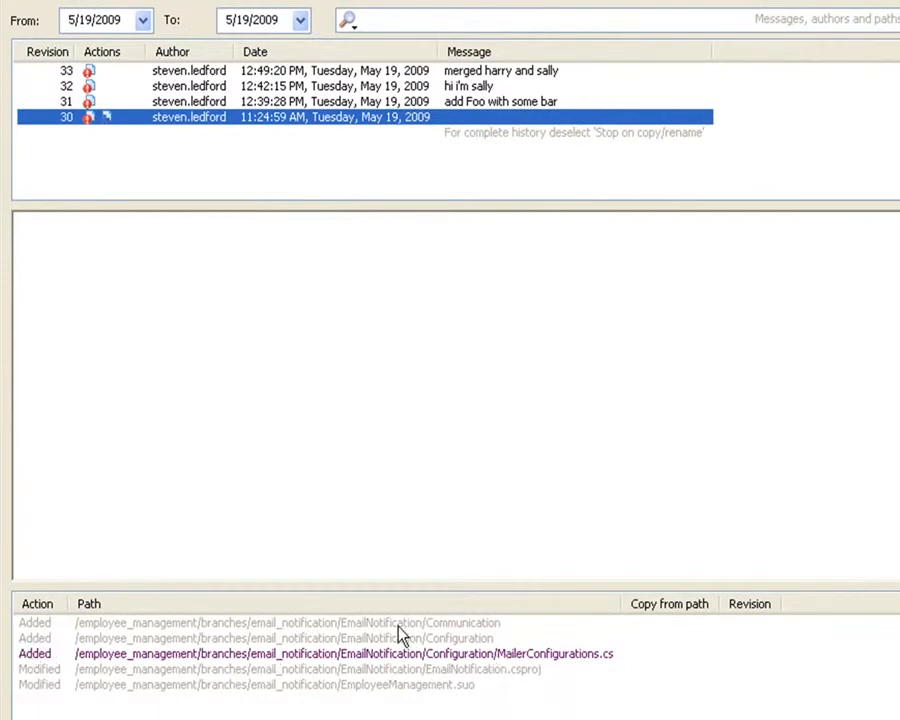
pyautogui.click(137, 75)
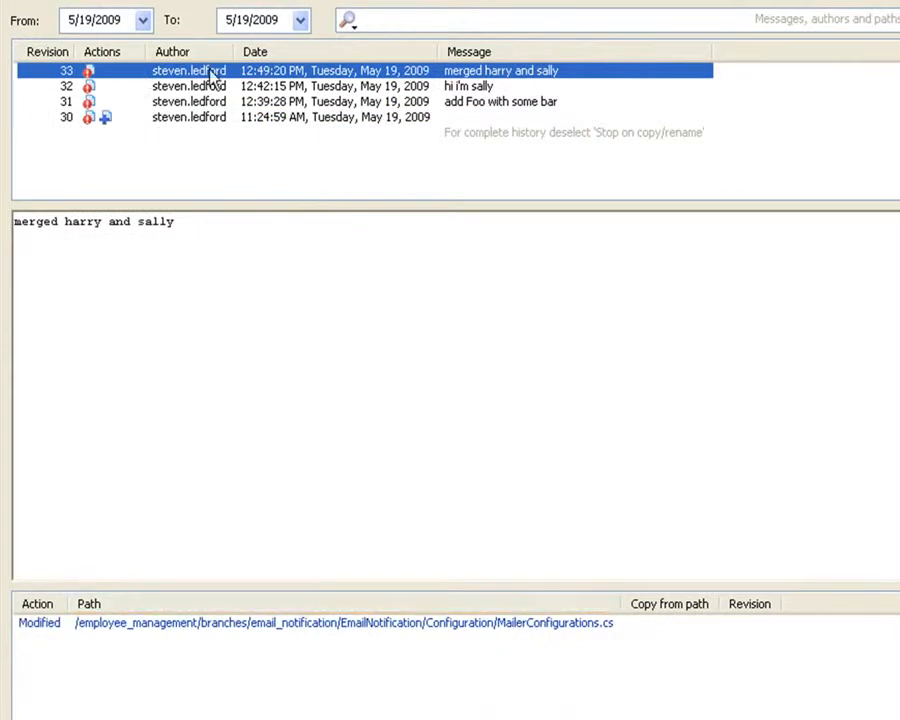
pyautogui.click(268, 101)
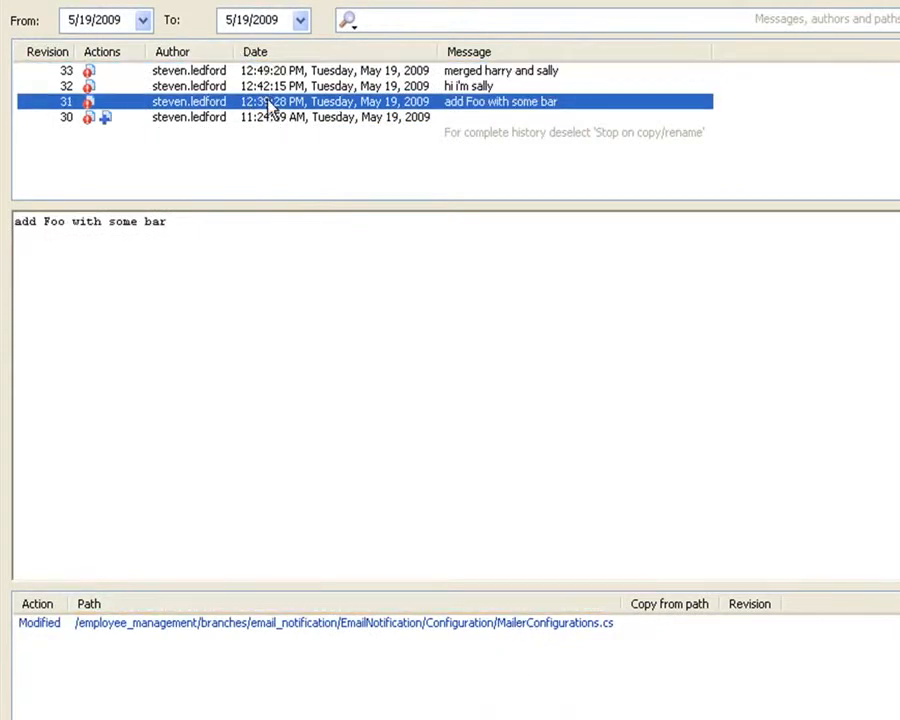
pyautogui.click(208, 86)
pyautogui.click(198, 117)
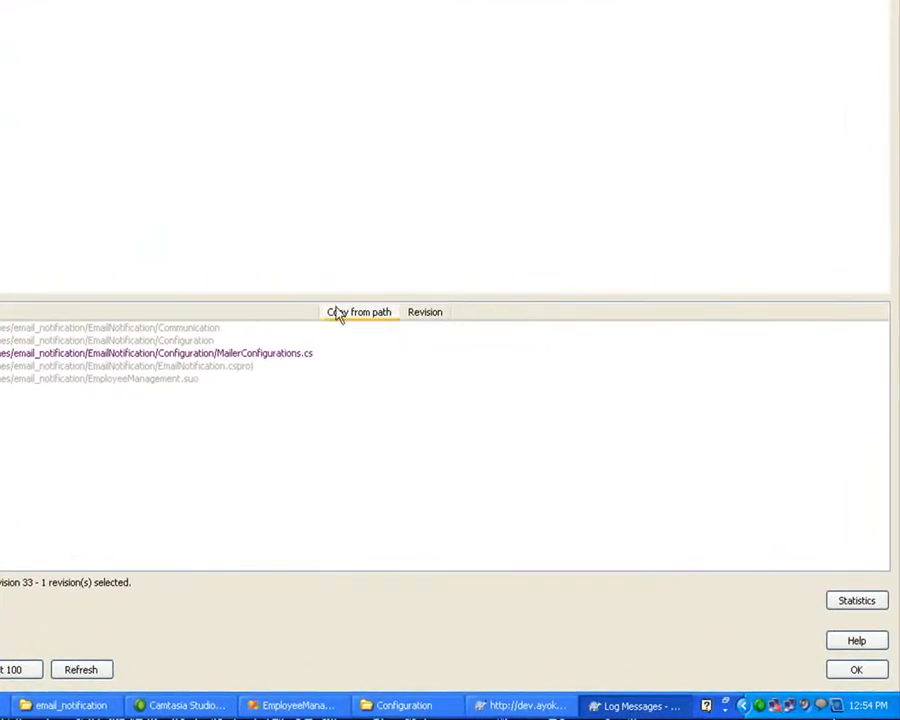
pyautogui.click(857, 672)
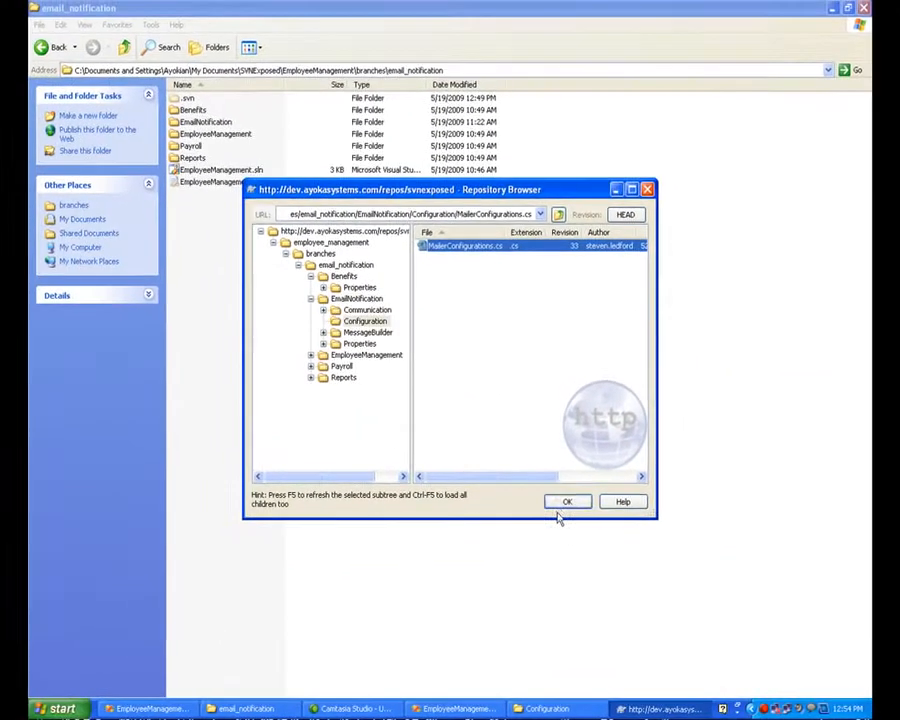
pyautogui.click(505, 437)
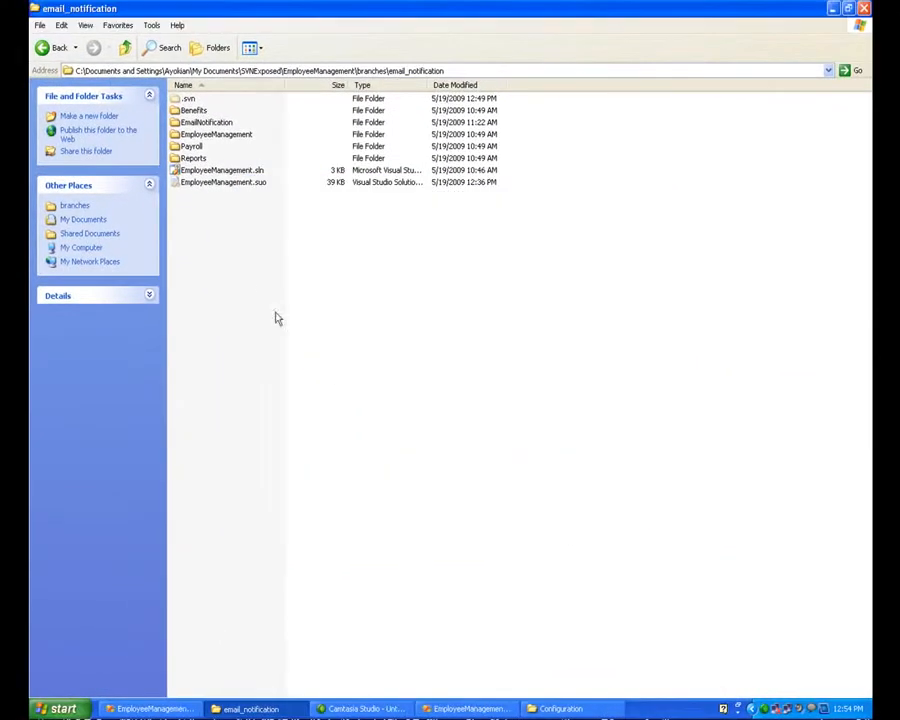
# Go to the EmailNotification folder inside the trunk working copy of EmployeeManagement
pyautogui.click(125, 48)
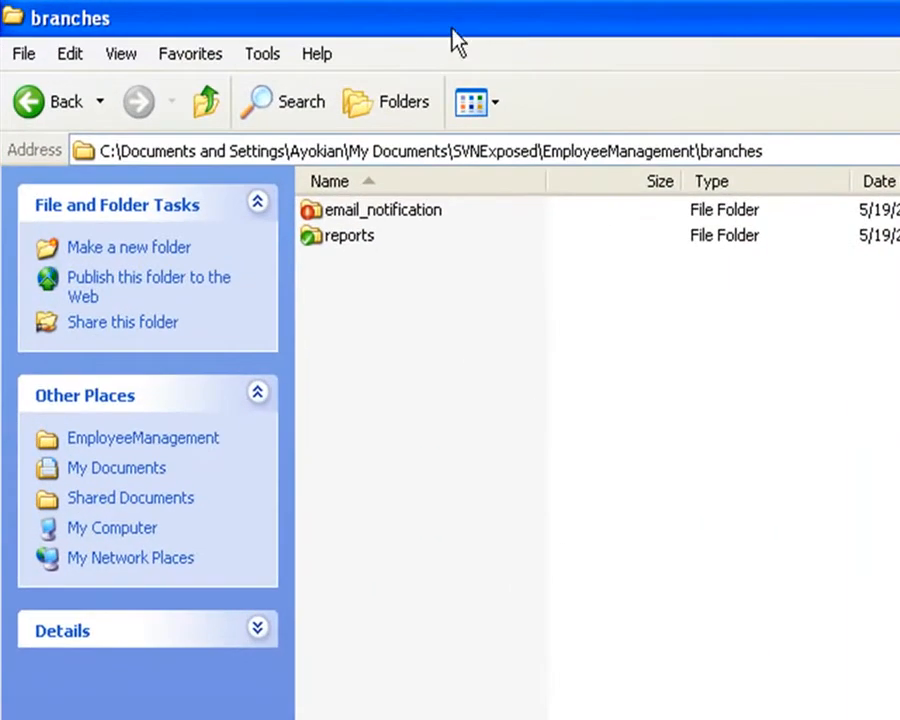
pyautogui.click(207, 108)
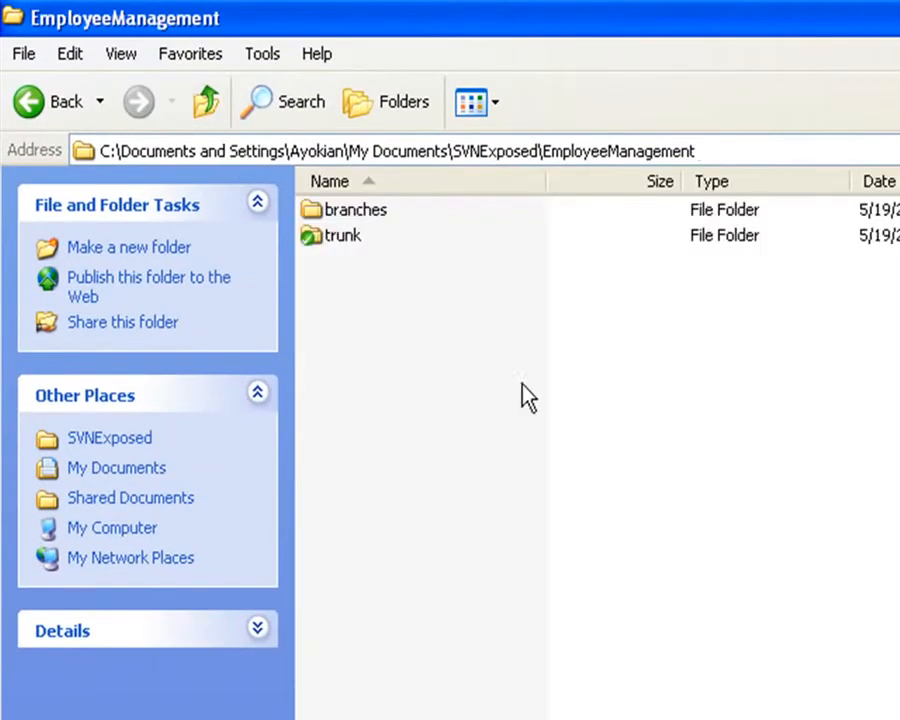
pyautogui.doubleClick(348, 245)
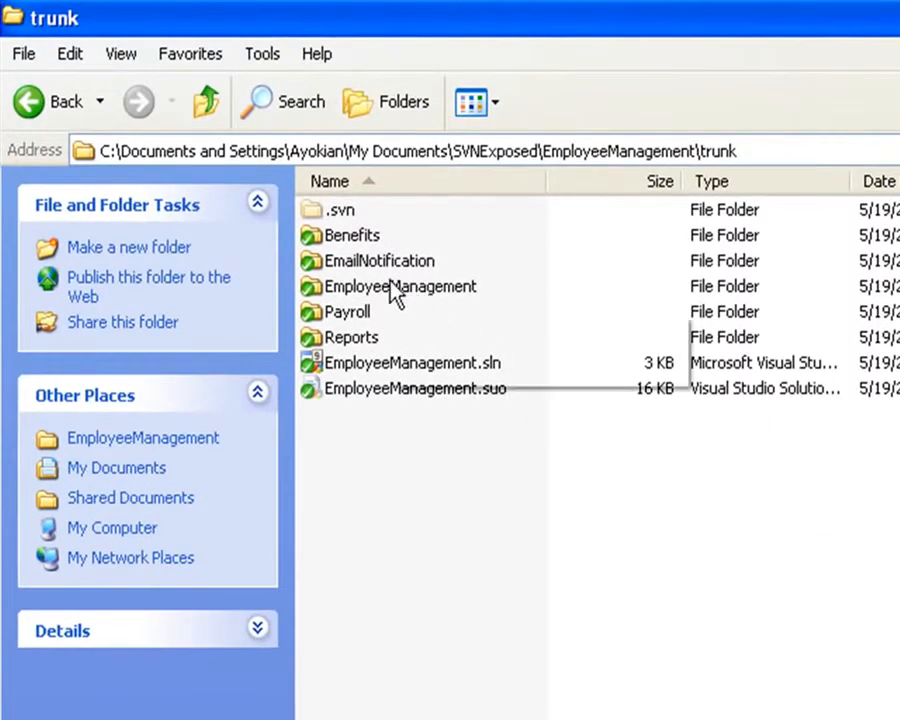
pyautogui.click(356, 261)
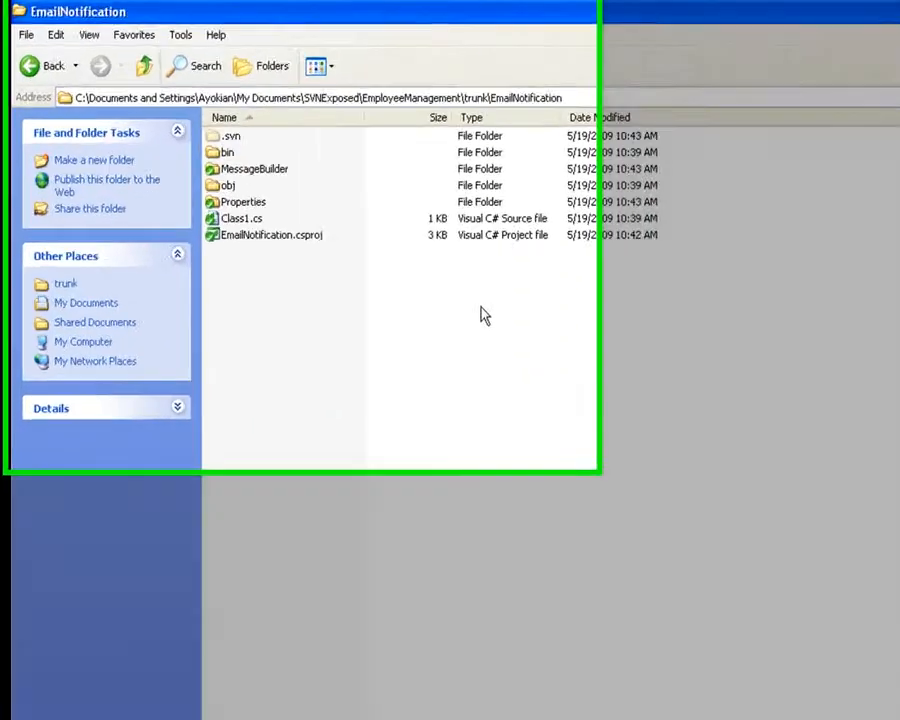
pyautogui.hotkey('alt', 'space')
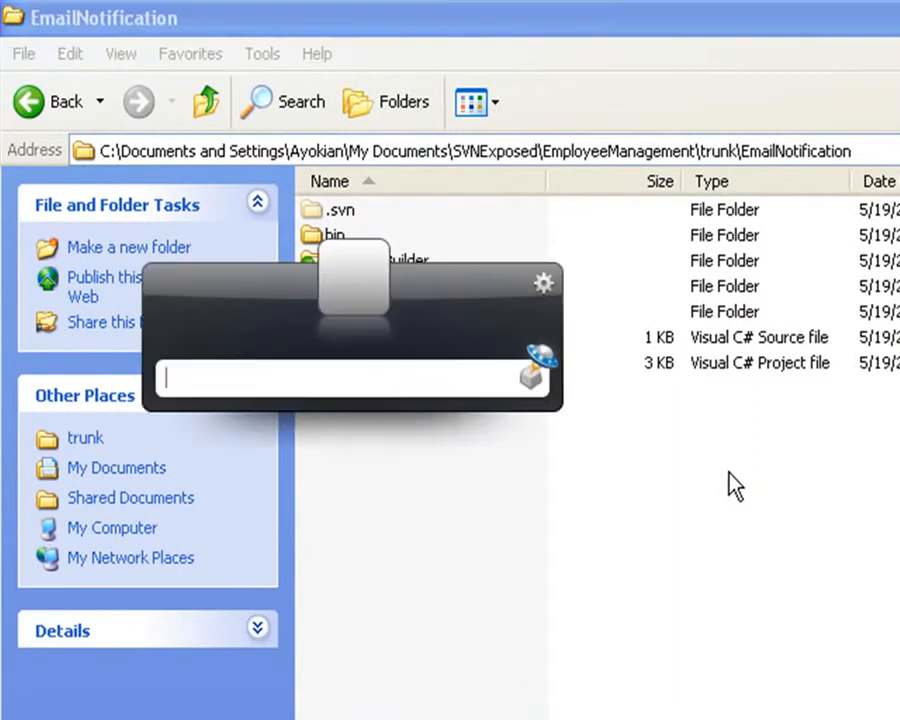
pyautogui.click(697, 552)
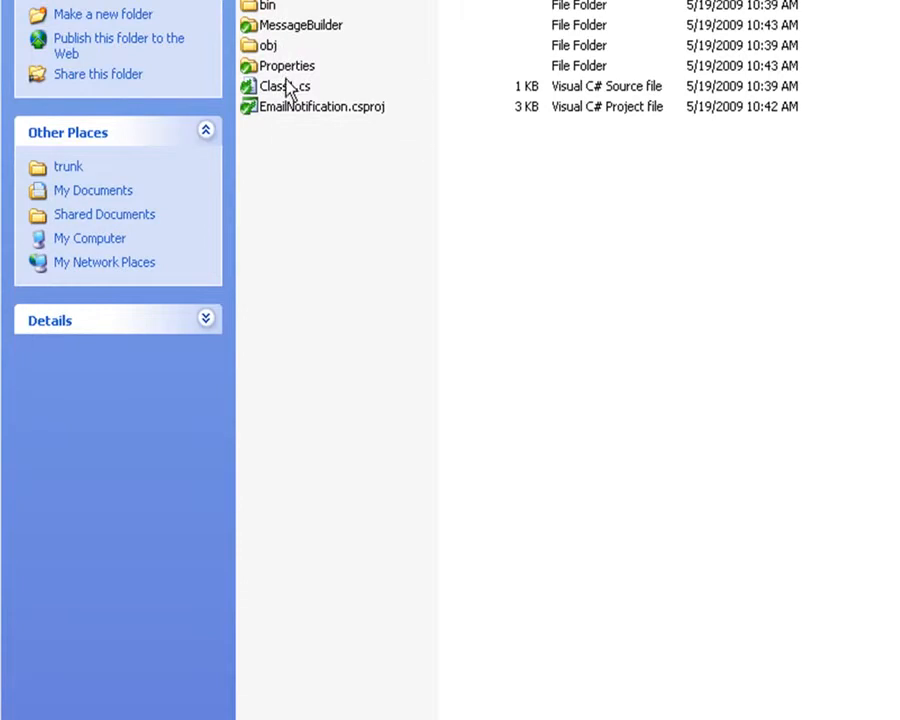
# Start a TortoiseSVN merge into the trunk's EmailNotification folder, using the type that merges a range of revisions
pyautogui.rightClick(277, 165)
pyautogui.moveTo(352, 396)
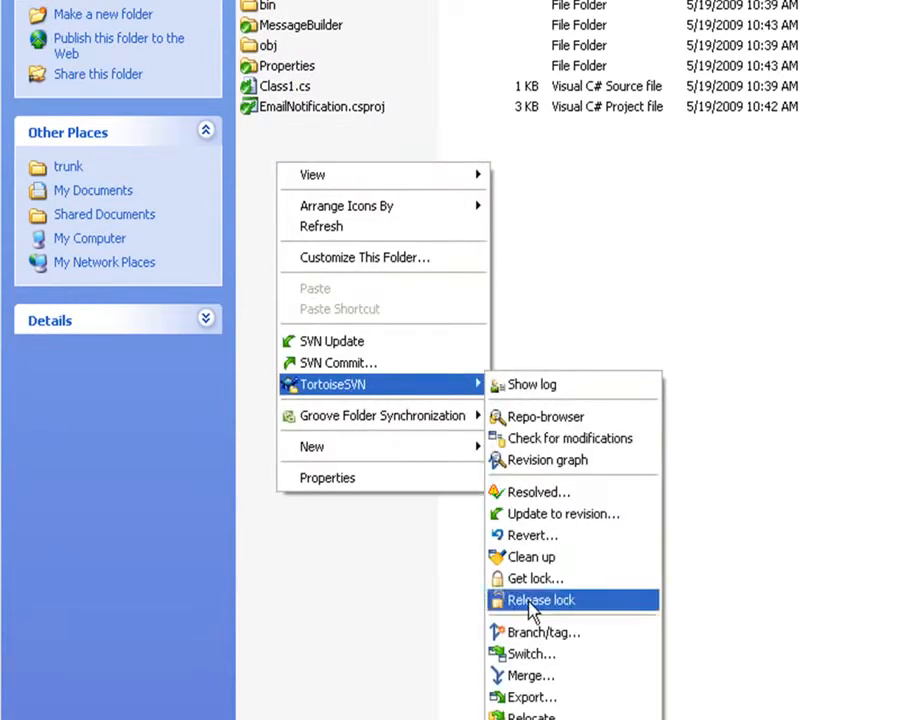
pyautogui.click(531, 676)
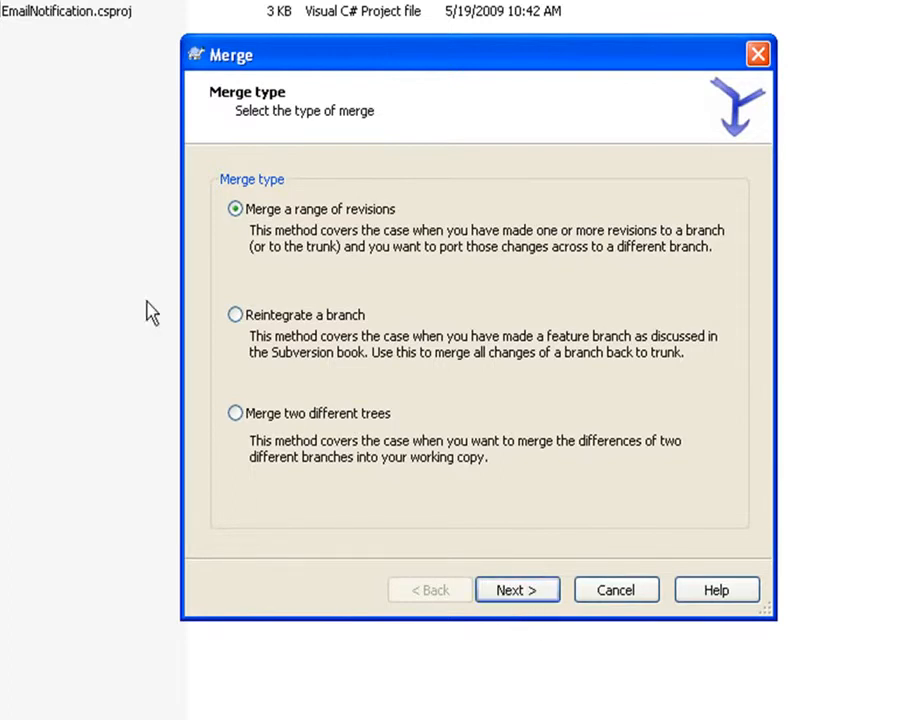
pyautogui.click(518, 592)
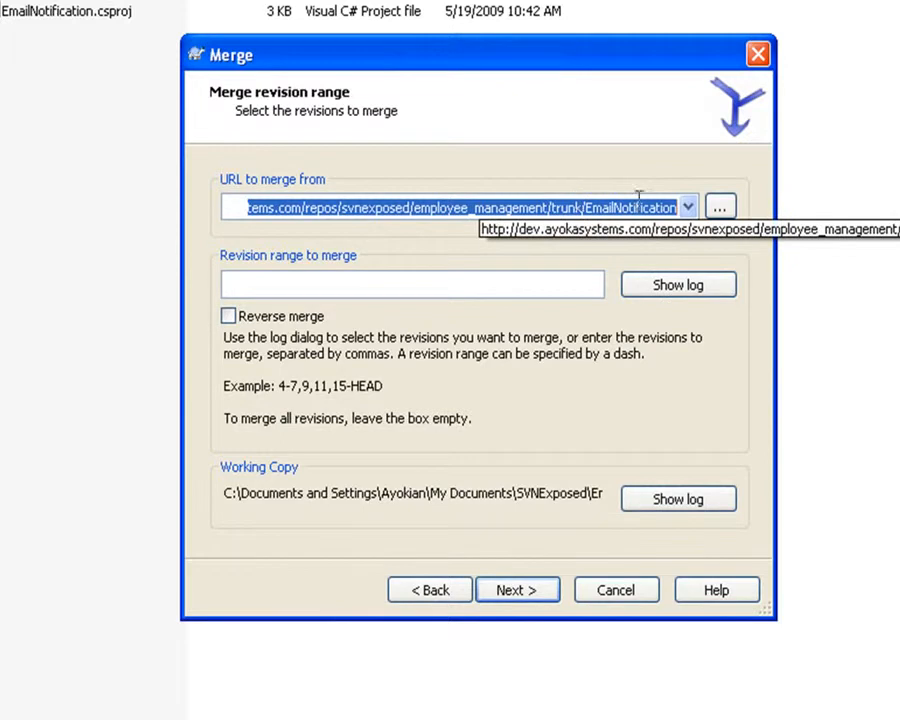
# Set the URL to merge from to the EmailNotification folder of the email_notification branch by browsing the repository
pyautogui.click(719, 208)
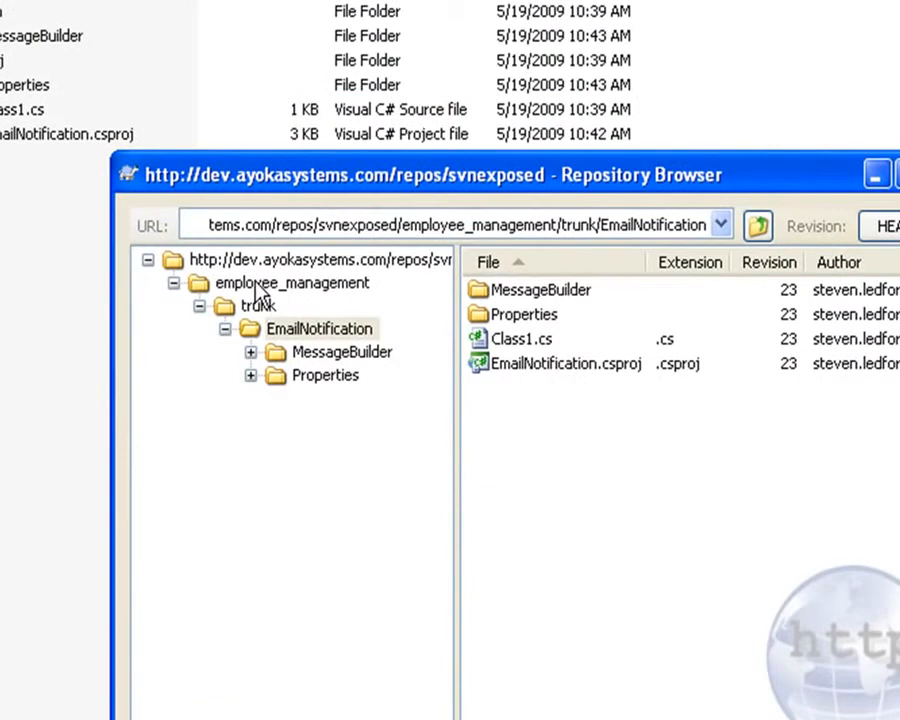
pyautogui.click(243, 186)
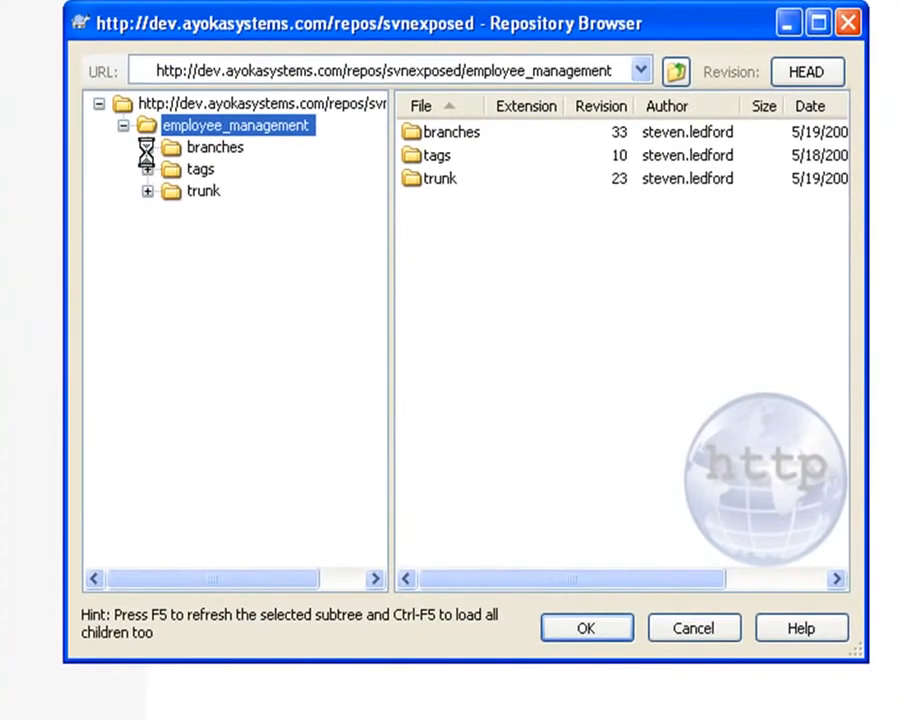
pyautogui.click(147, 149)
pyautogui.click(172, 172)
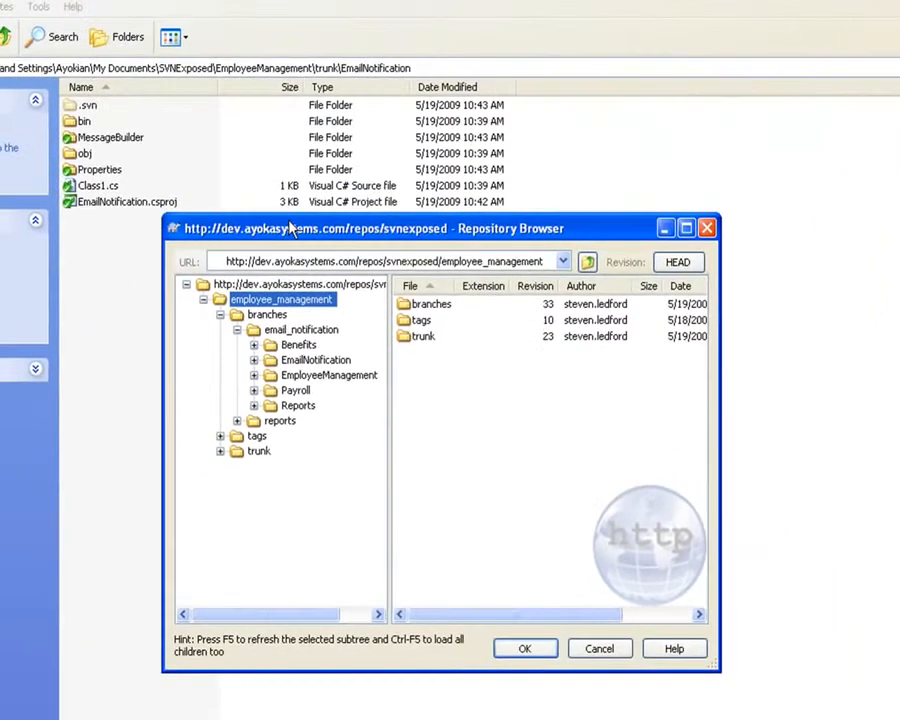
pyautogui.moveTo(290, 222); pyautogui.dragTo(308, 269)
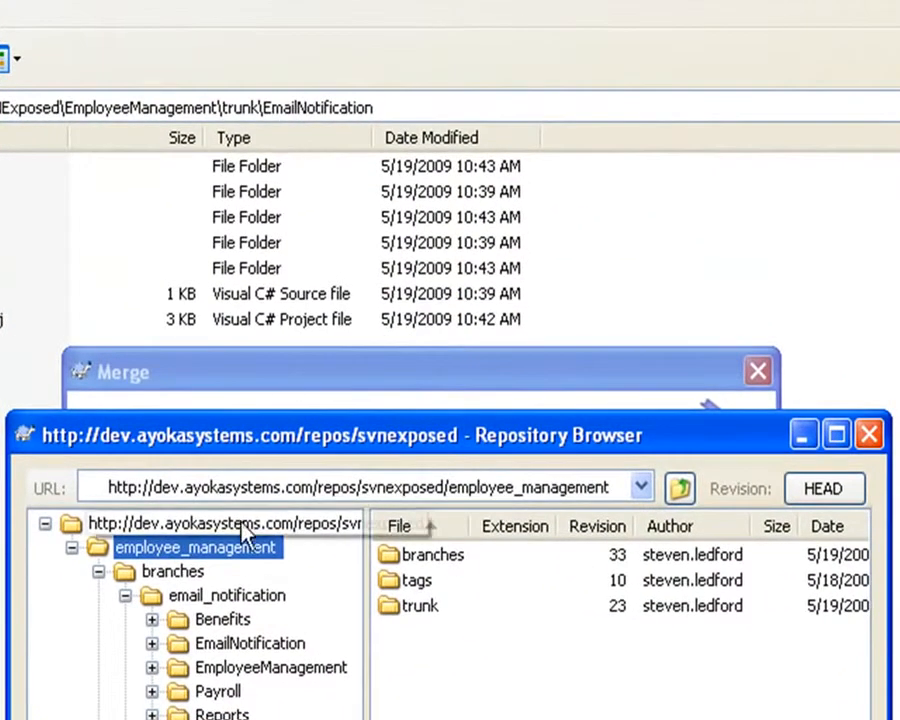
pyautogui.click(226, 596)
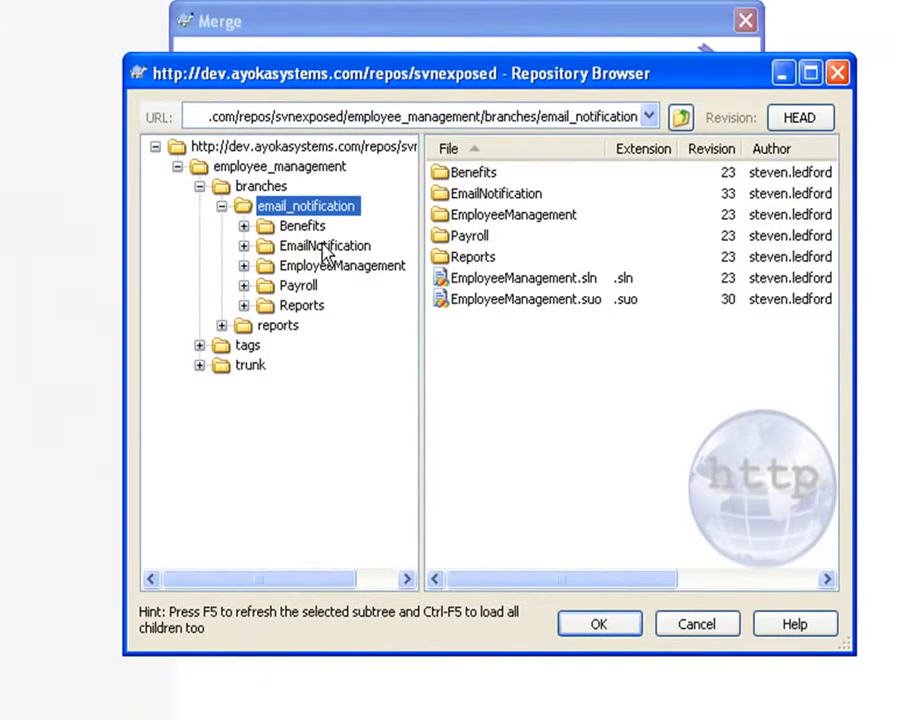
pyautogui.click(272, 535)
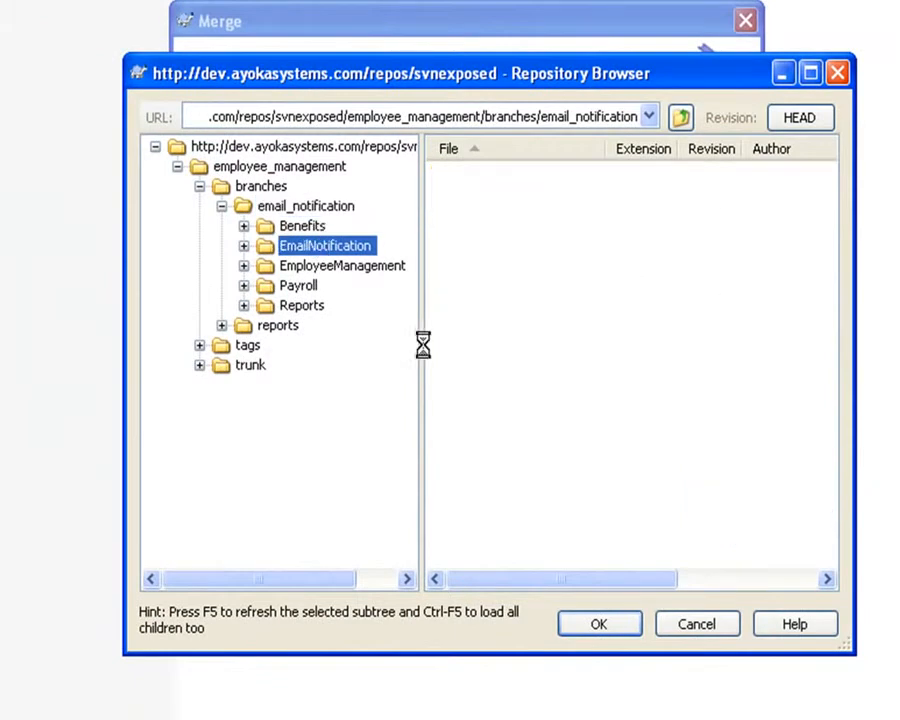
pyautogui.click(600, 625)
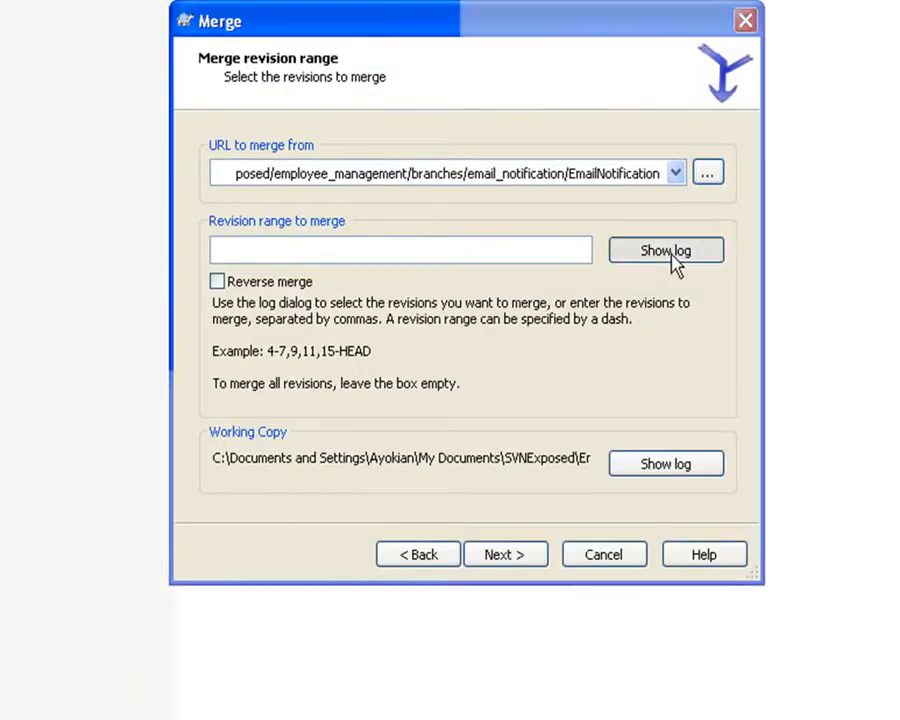
# Show the log for the revision range to merge and examine the messages and changed paths of revisions 28 to 33
pyautogui.click(674, 258)
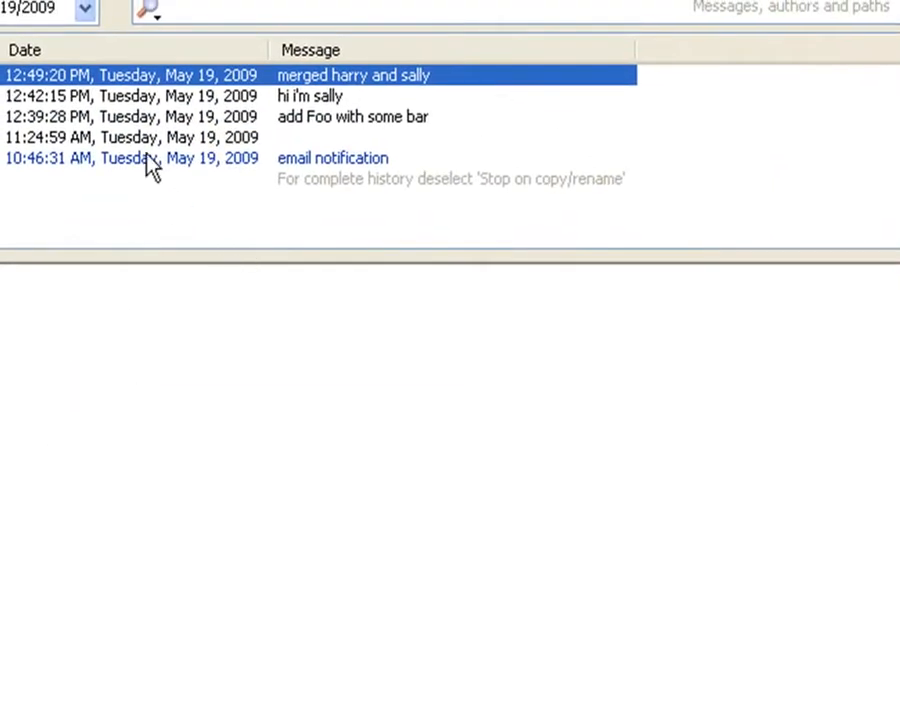
pyautogui.click(148, 158)
pyautogui.click(135, 116)
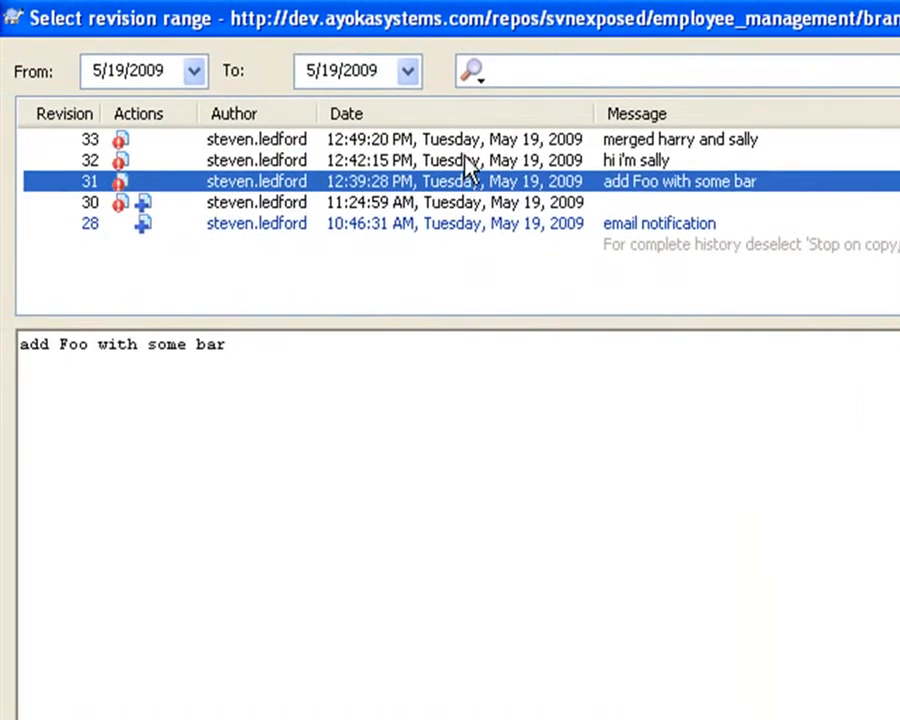
pyautogui.click(467, 160)
pyautogui.click(468, 141)
pyautogui.click(441, 226)
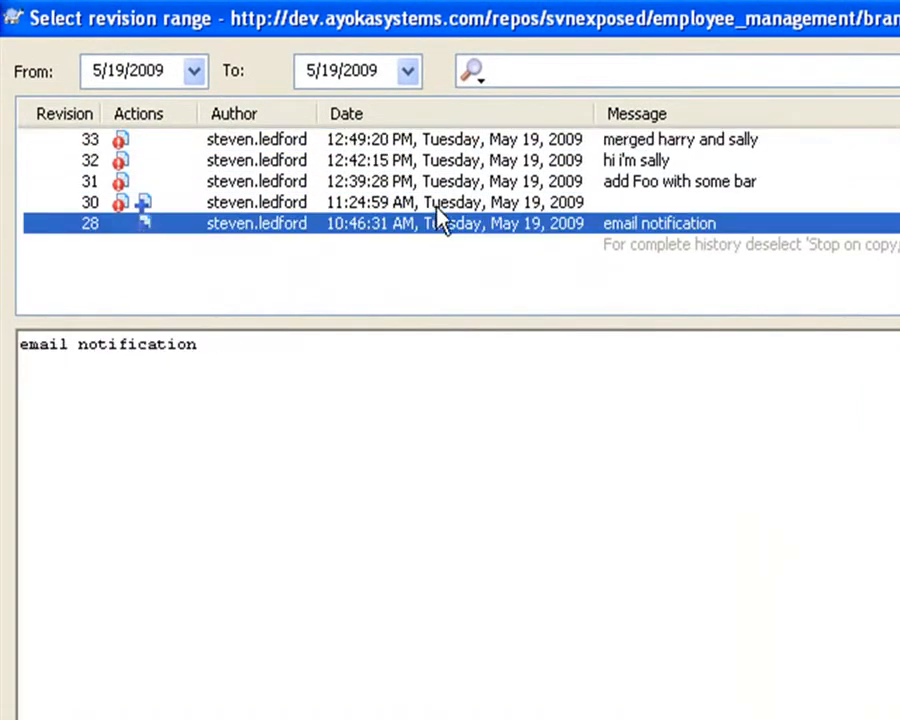
pyautogui.click(430, 186)
pyautogui.click(424, 201)
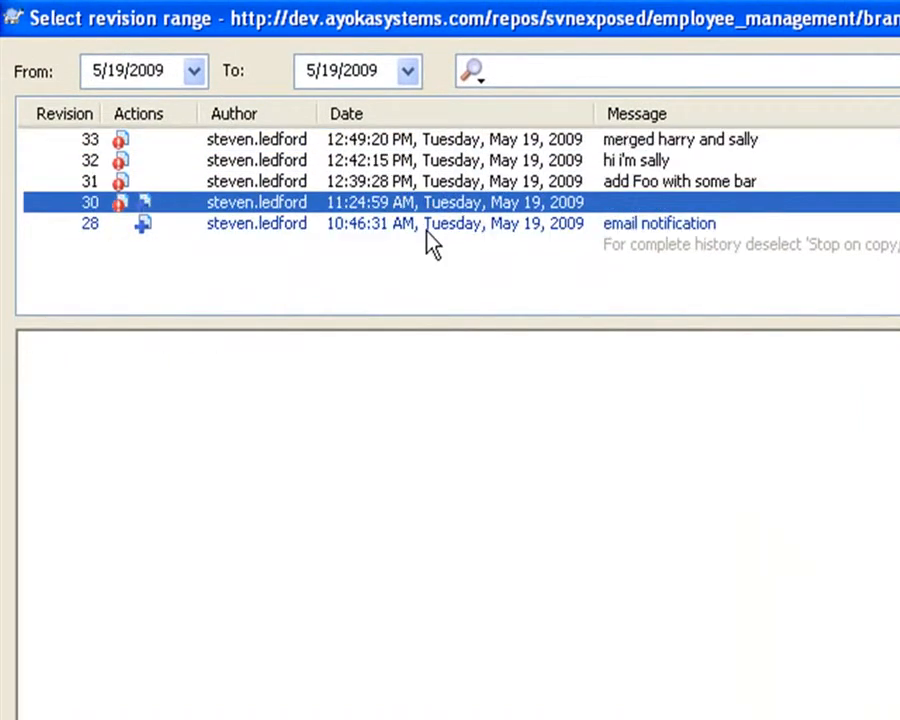
pyautogui.click(428, 231)
pyautogui.click(424, 205)
pyautogui.click(421, 183)
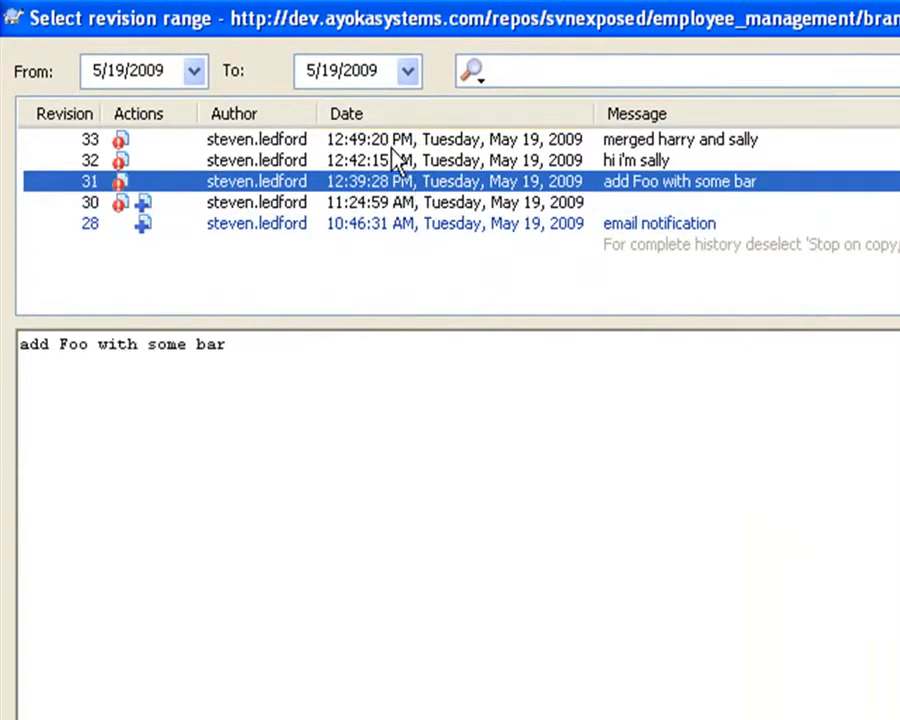
pyautogui.click(385, 143)
pyautogui.click(392, 160)
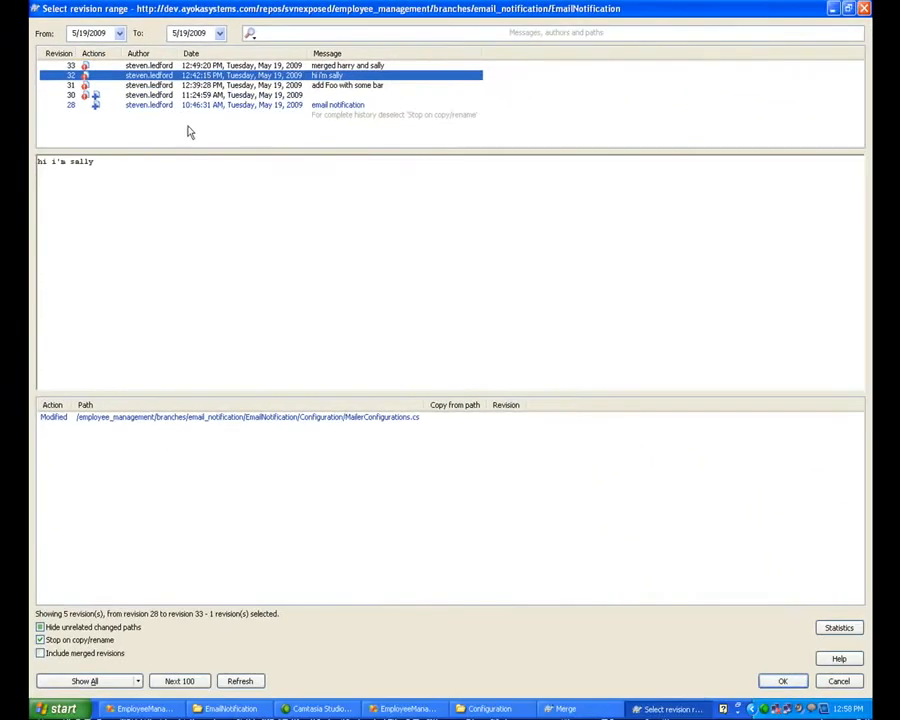
# Close the revision log and leave the revision range empty so that all revisions are merged, continuing to the merge options
pyautogui.click(163, 66)
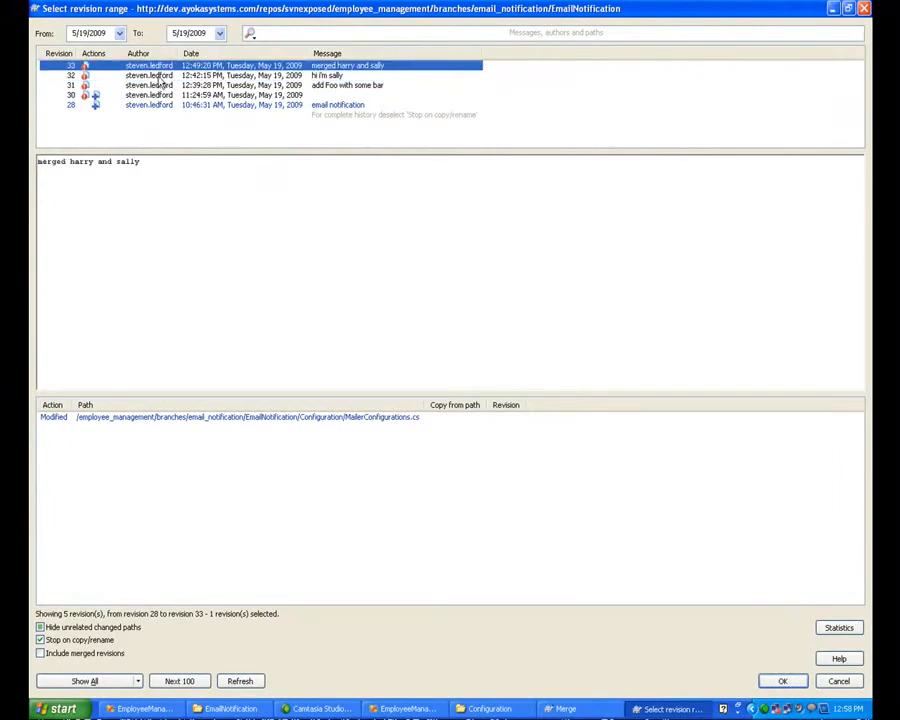
pyautogui.keyDown('shift'); pyautogui.click(157, 85); pyautogui.keyUp('shift')
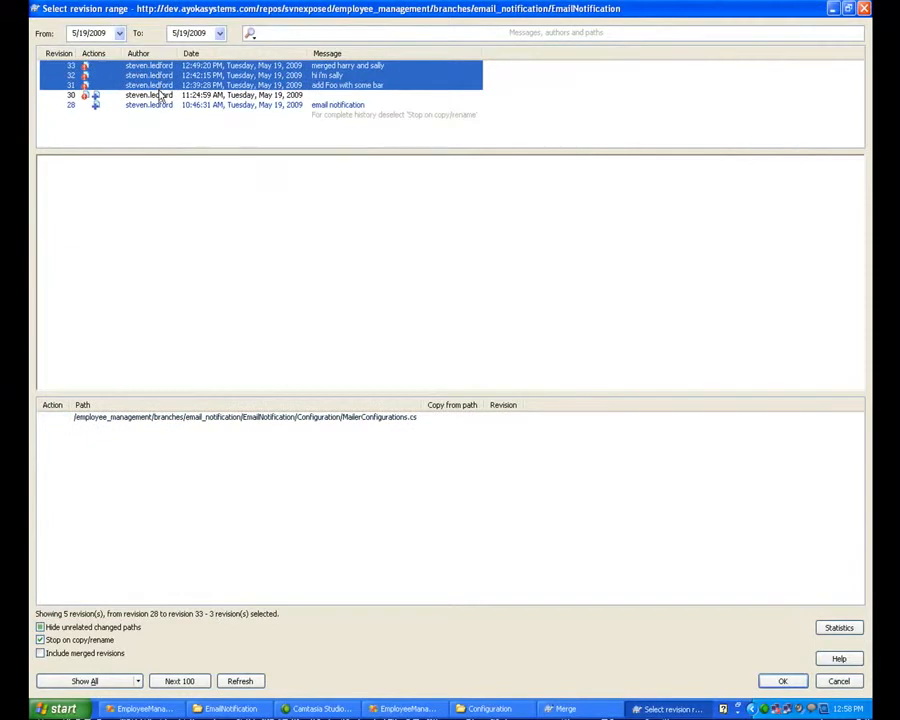
pyautogui.click(126, 66)
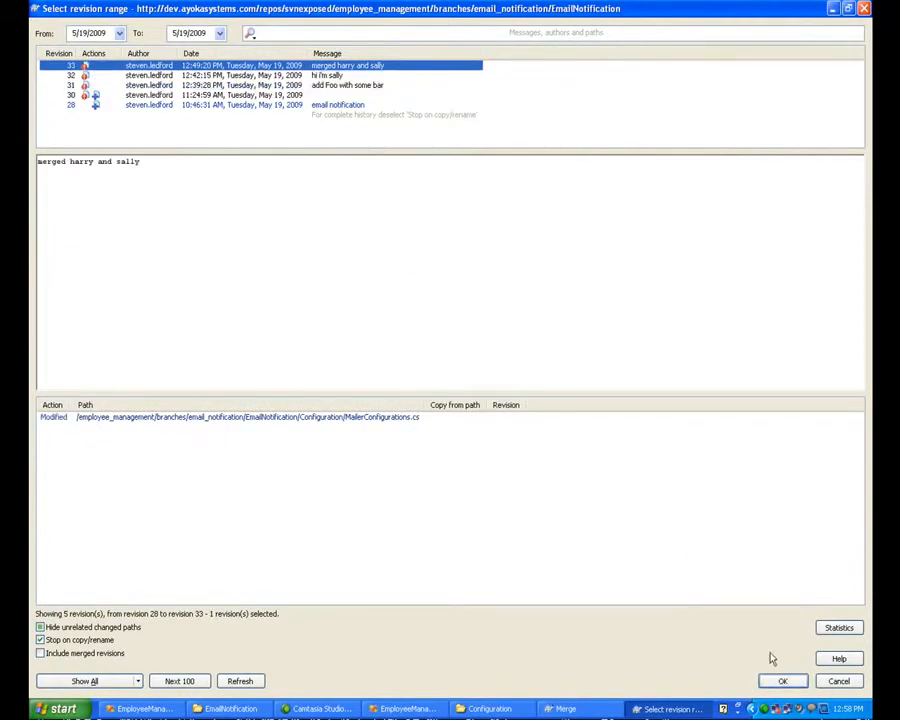
pyautogui.click(794, 685)
pyautogui.click(422, 328)
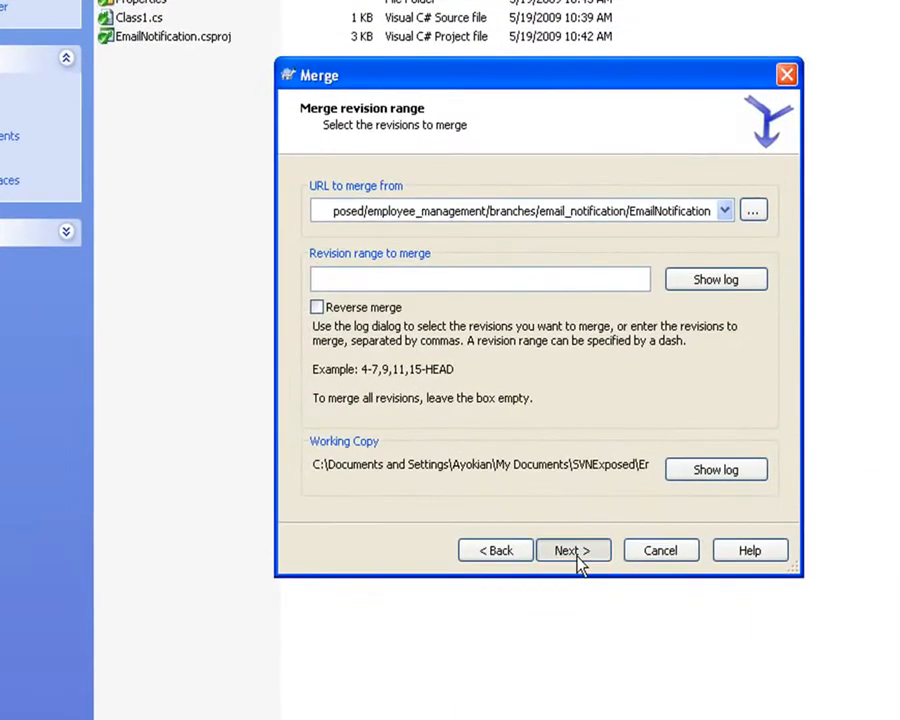
pyautogui.click(471, 497)
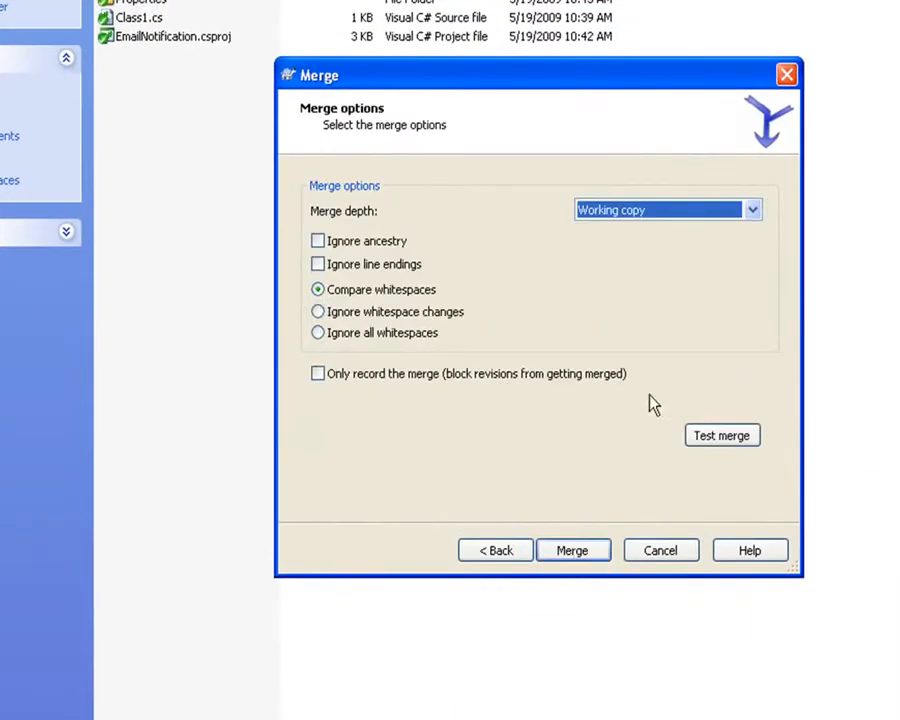
# Test the merge of all branch revisions with the default options, and run it into the trunk's EmailNotification folder
pyautogui.click(716, 437)
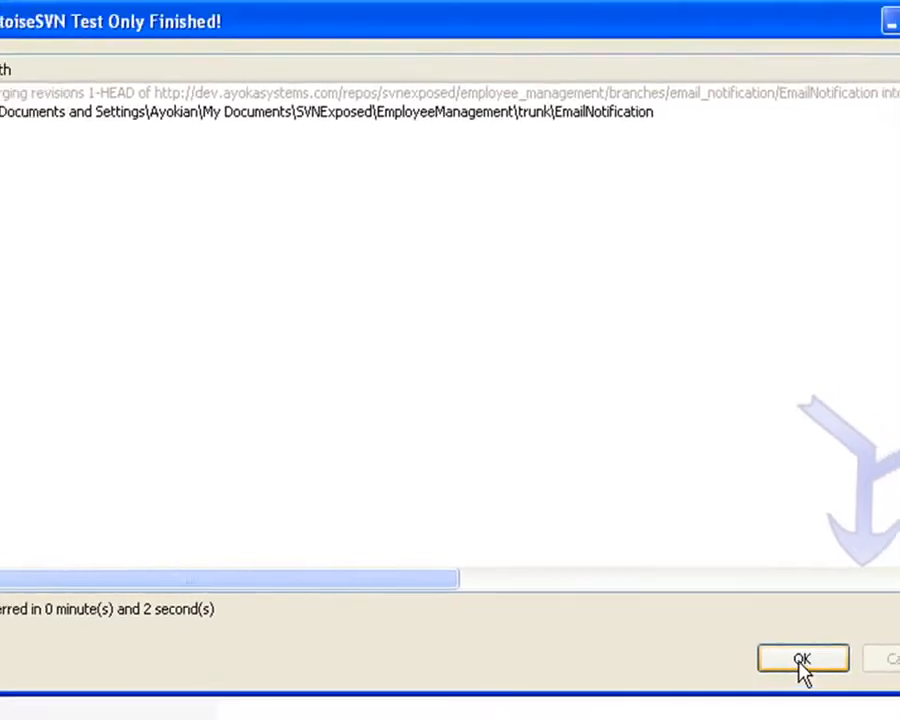
pyautogui.click(817, 670)
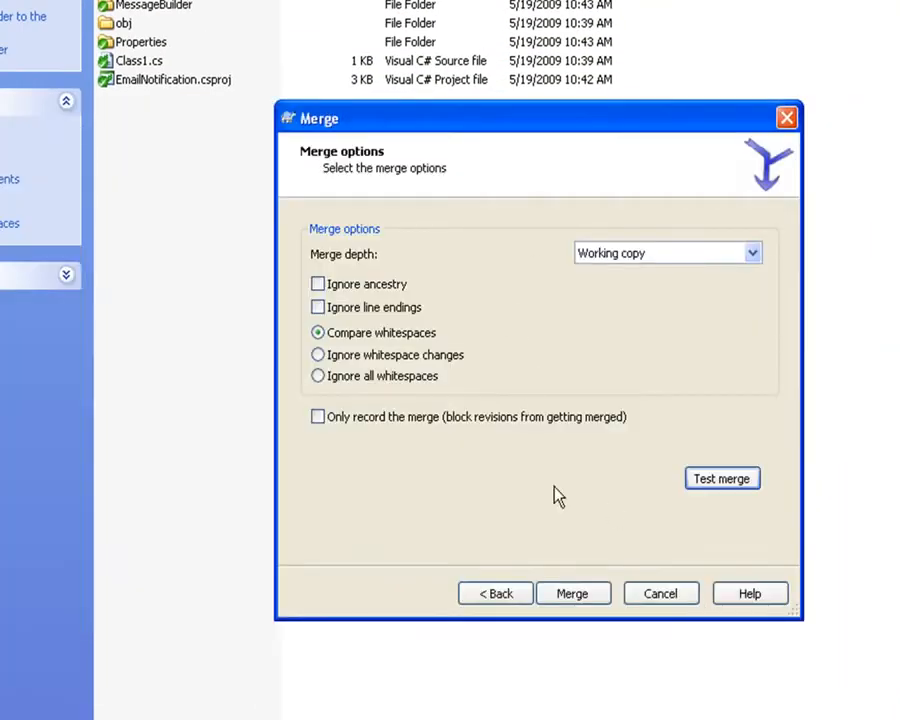
pyautogui.click(576, 596)
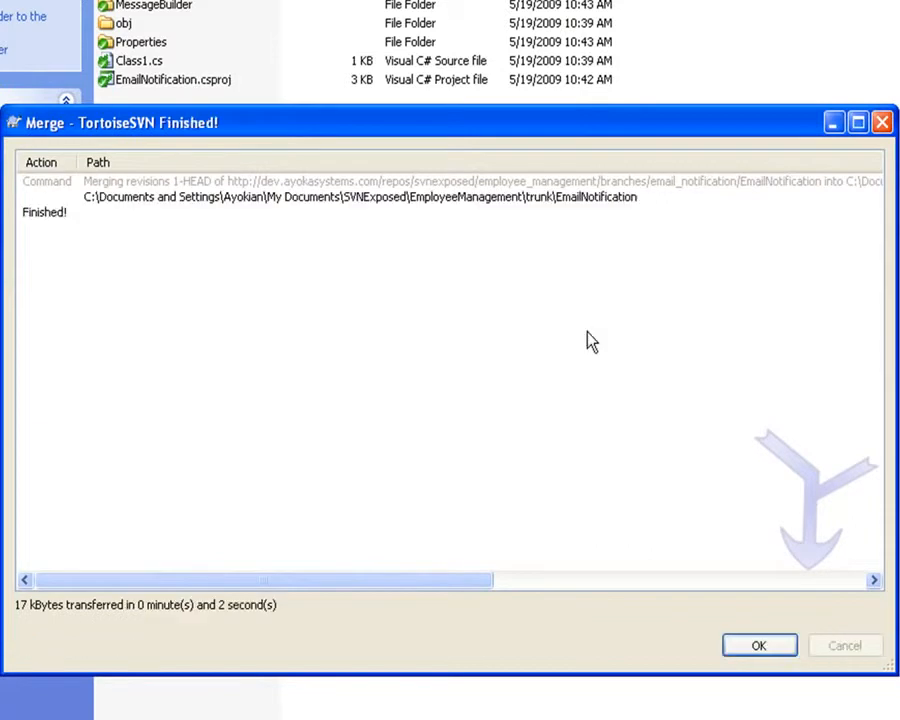
pyautogui.click(757, 646)
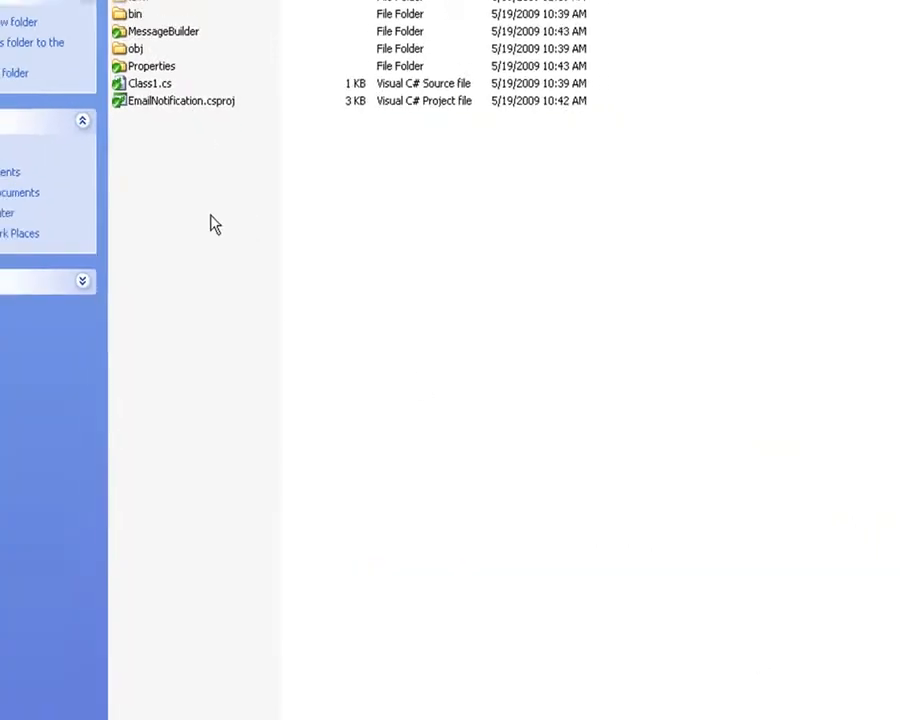
# Check the merge result by comparing the trunk folder and its EmailNotification subfolder for changed or added items
pyautogui.click(117, 49)
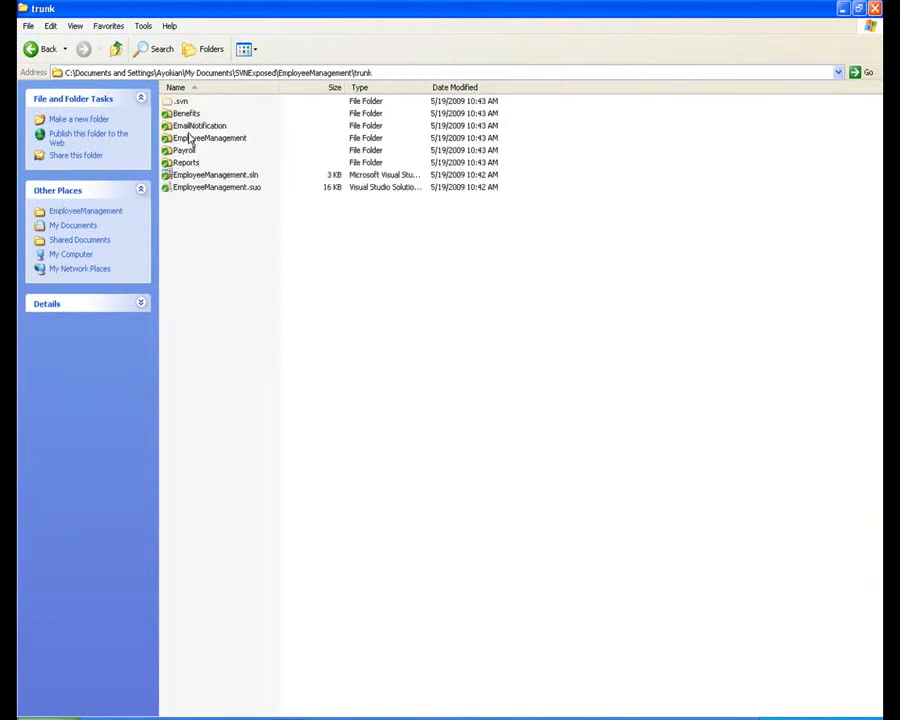
pyautogui.doubleClick(200, 126)
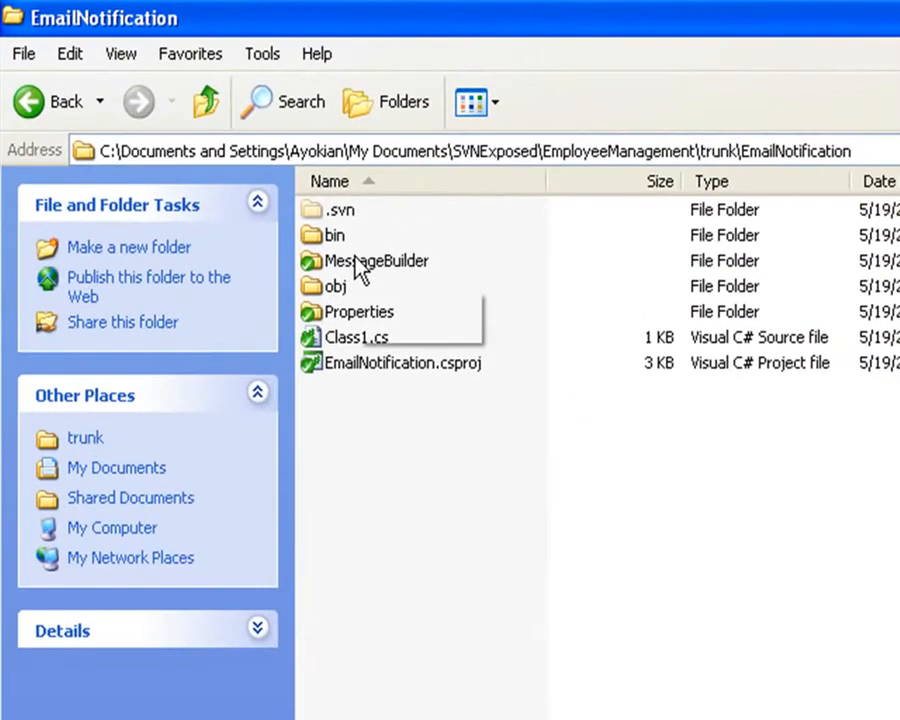
pyautogui.click(206, 101)
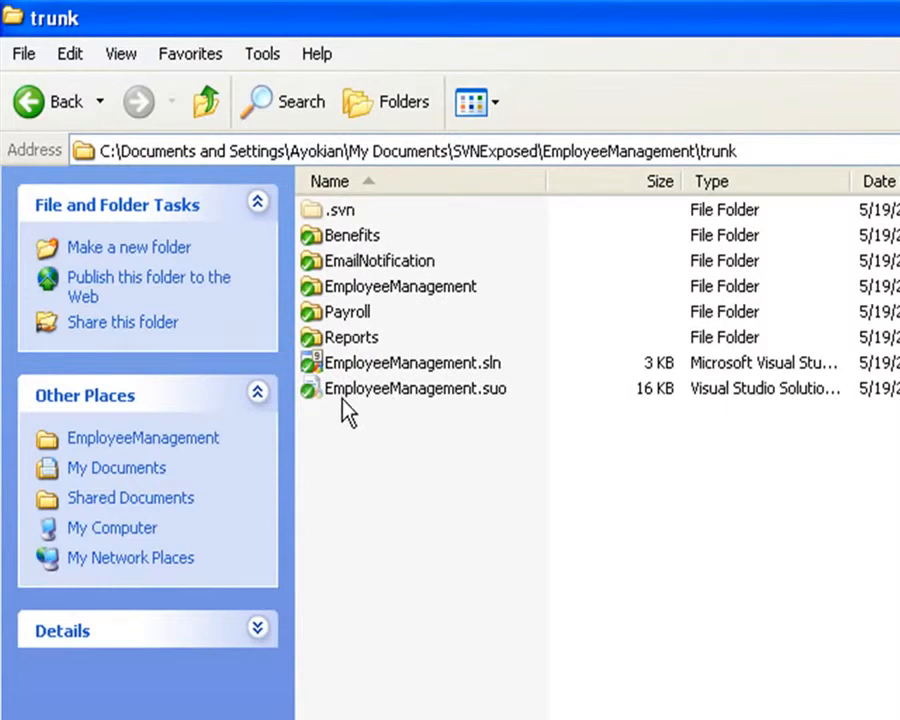
pyautogui.doubleClick(352, 263)
pyautogui.rightClick(418, 521)
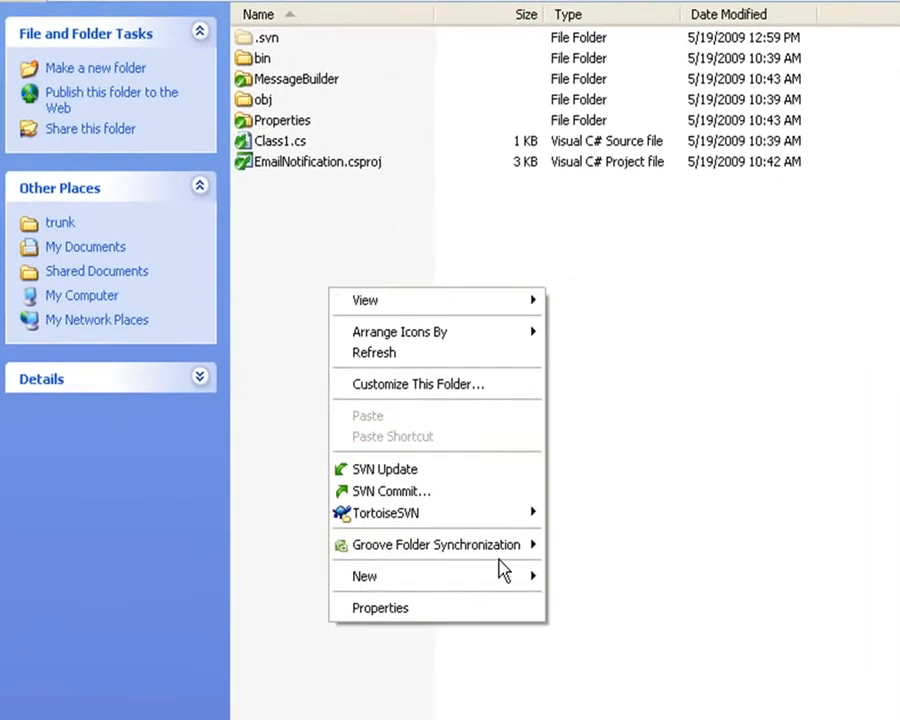
pyautogui.moveTo(484, 516)
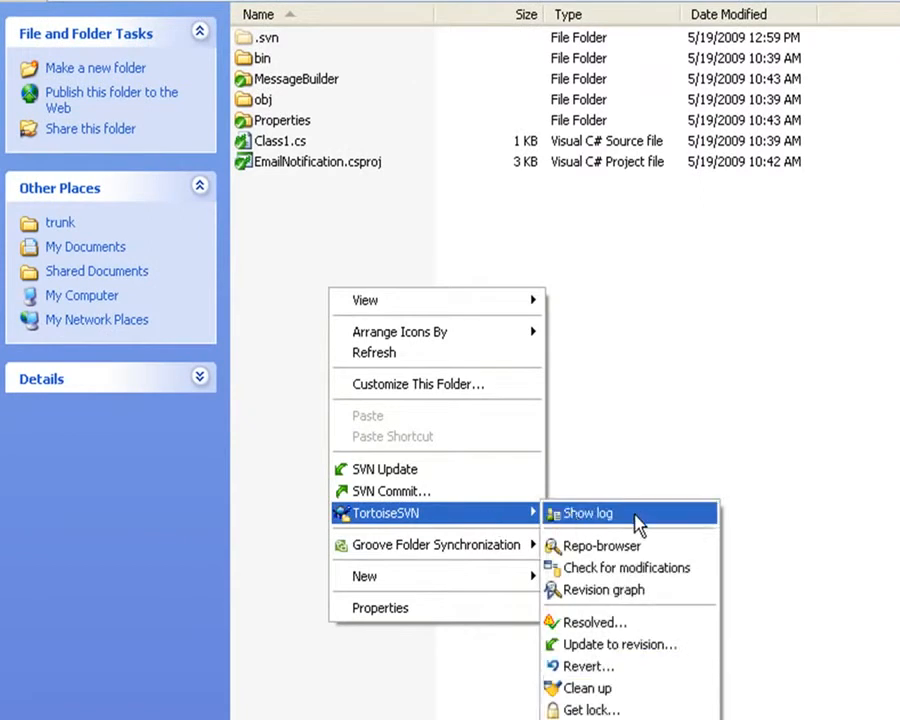
pyautogui.click(647, 652)
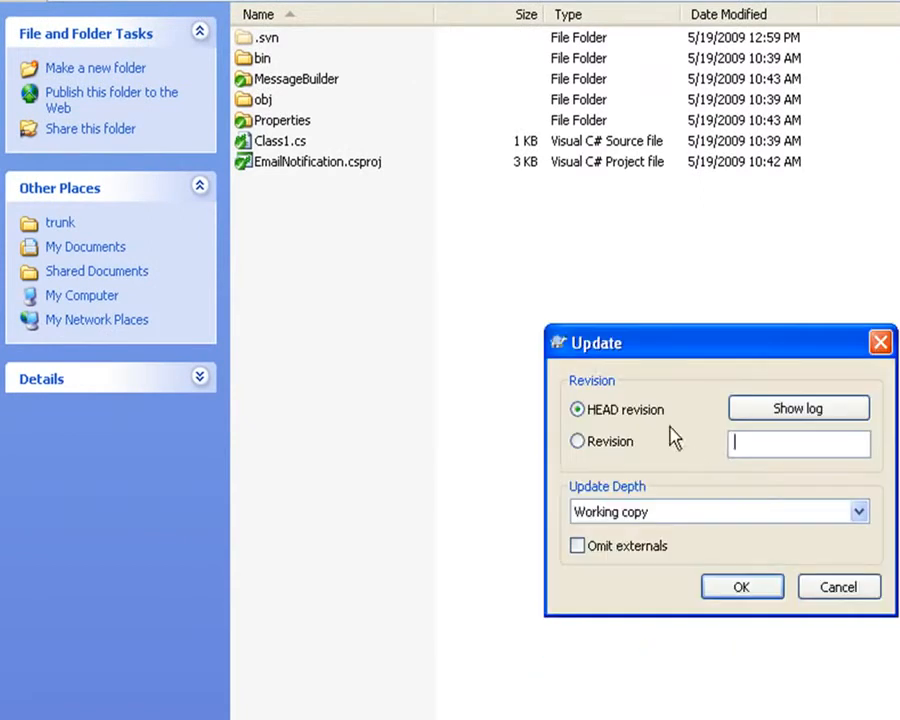
pyautogui.click(832, 588)
# Start another TortoiseSVN merge into the trunk's EmailNotification folder with the Merge a range of revisions type
pyautogui.rightClick(438, 481)
pyautogui.moveTo(565, 592)
pyautogui.click(693, 358)
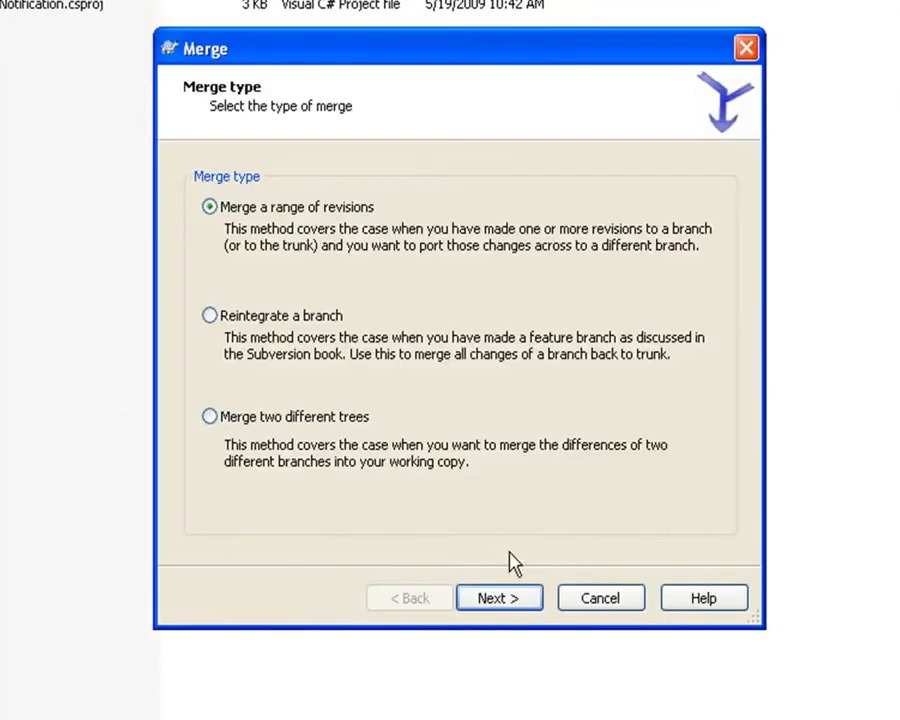
pyautogui.click(506, 595)
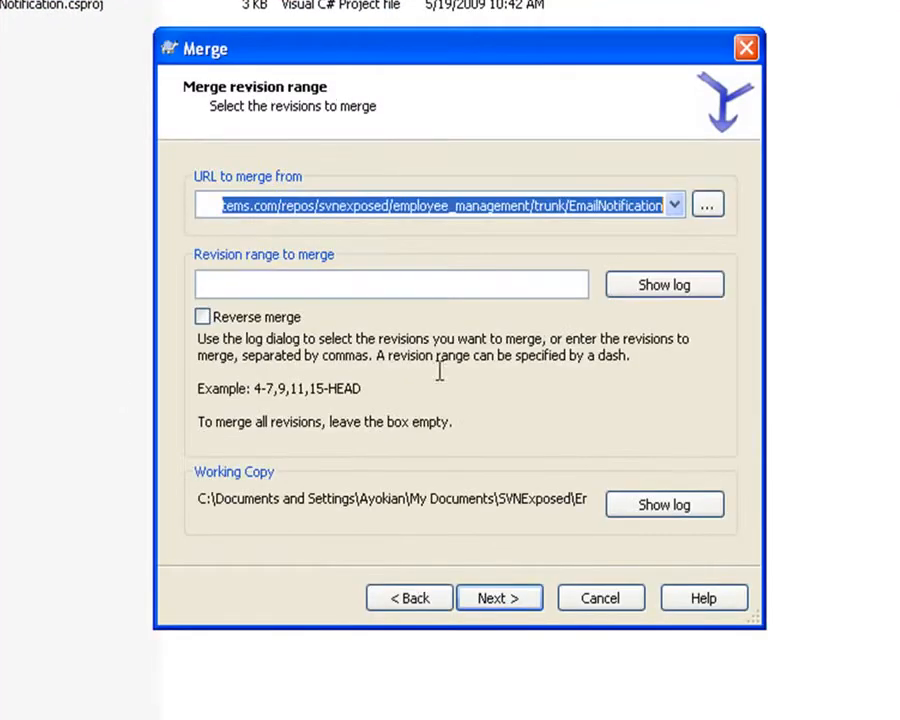
# Browse the repository and choose branches/email_notification/EmailNotification as the URL to merge from
pyautogui.click(707, 204)
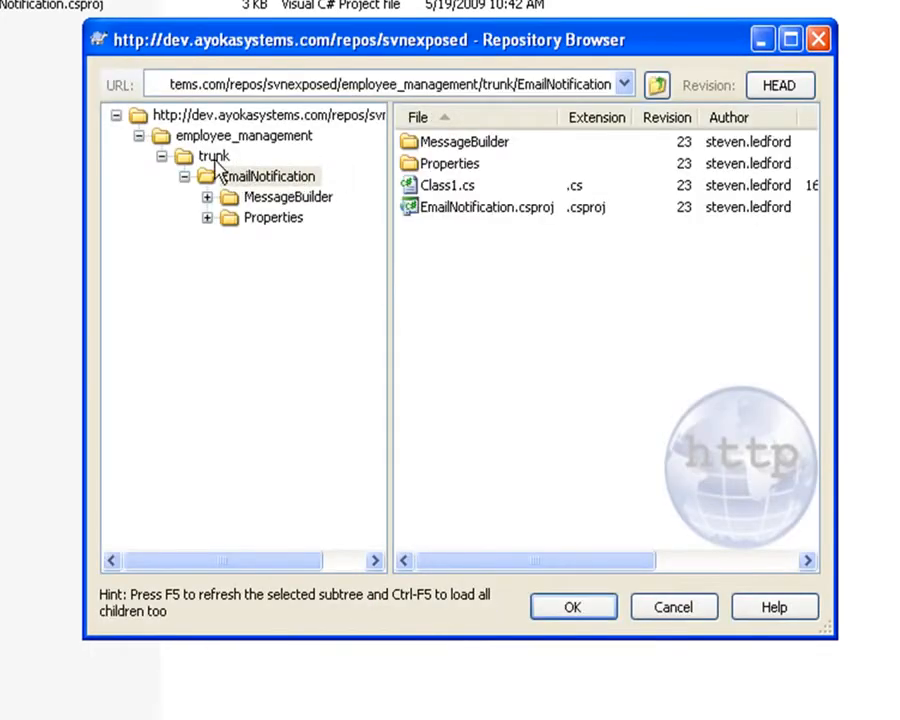
pyautogui.click(207, 136)
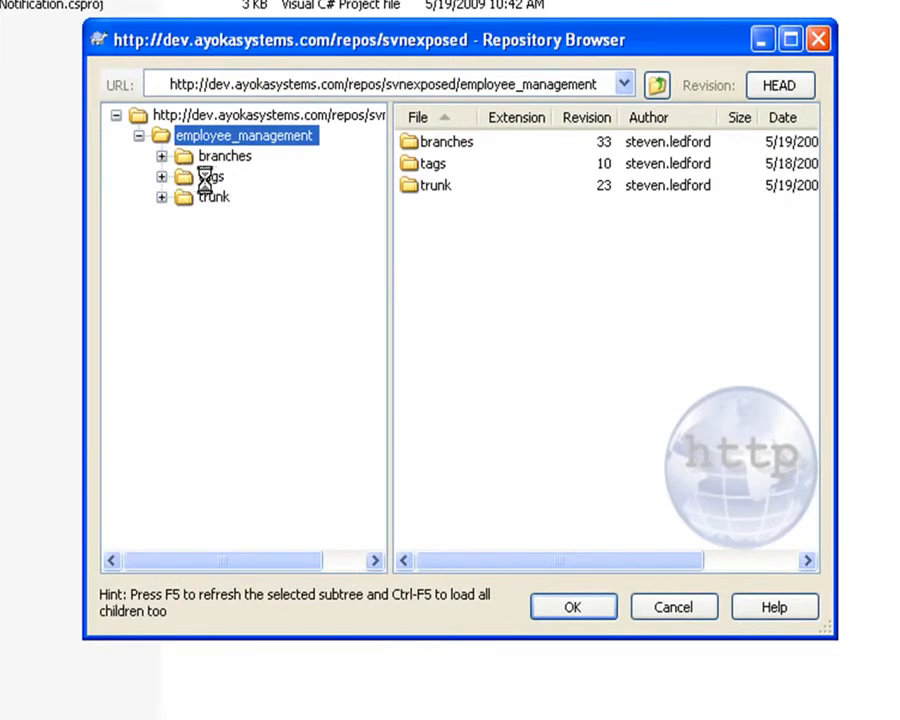
pyautogui.click(161, 156)
pyautogui.click(184, 177)
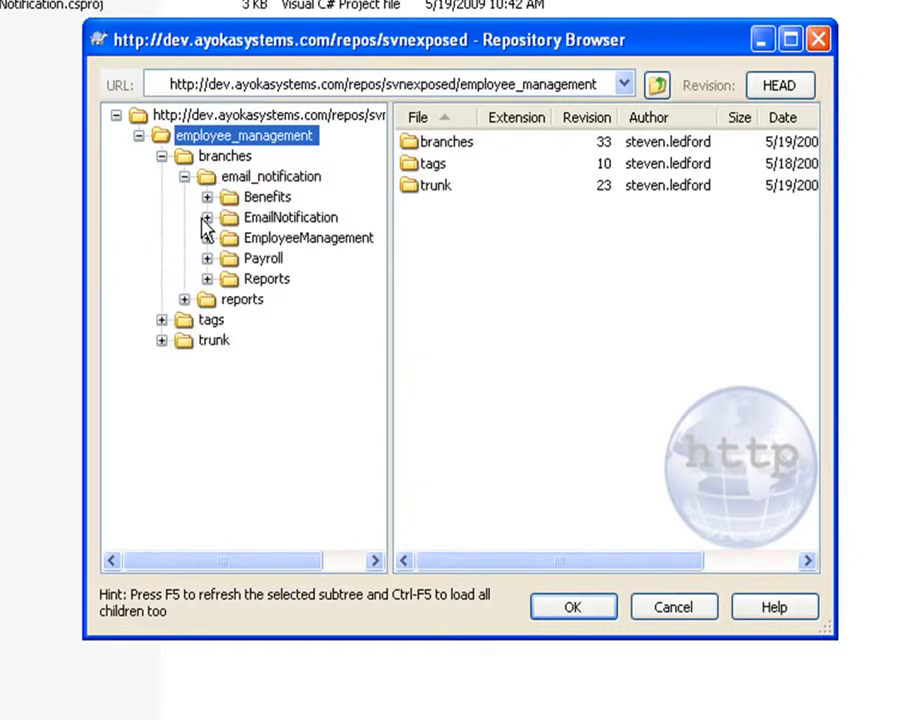
pyautogui.click(205, 219)
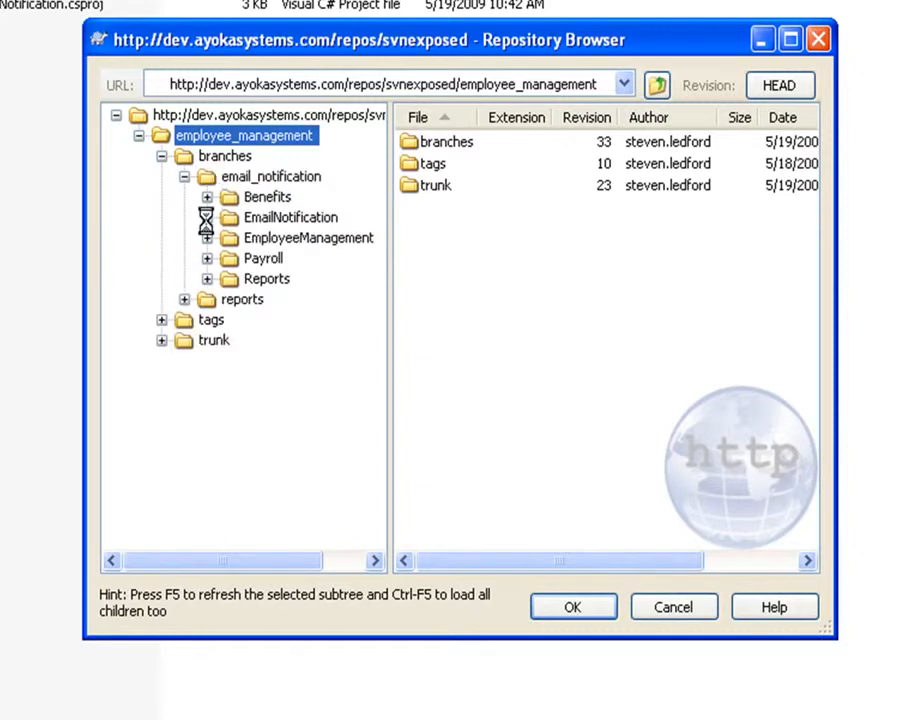
pyautogui.click(276, 219)
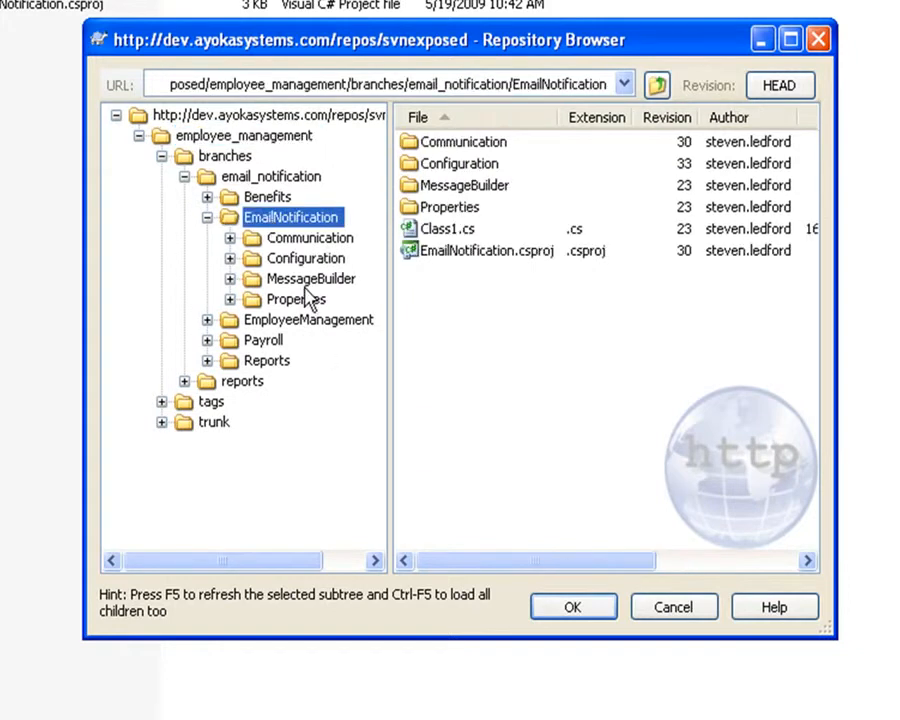
pyautogui.click(566, 613)
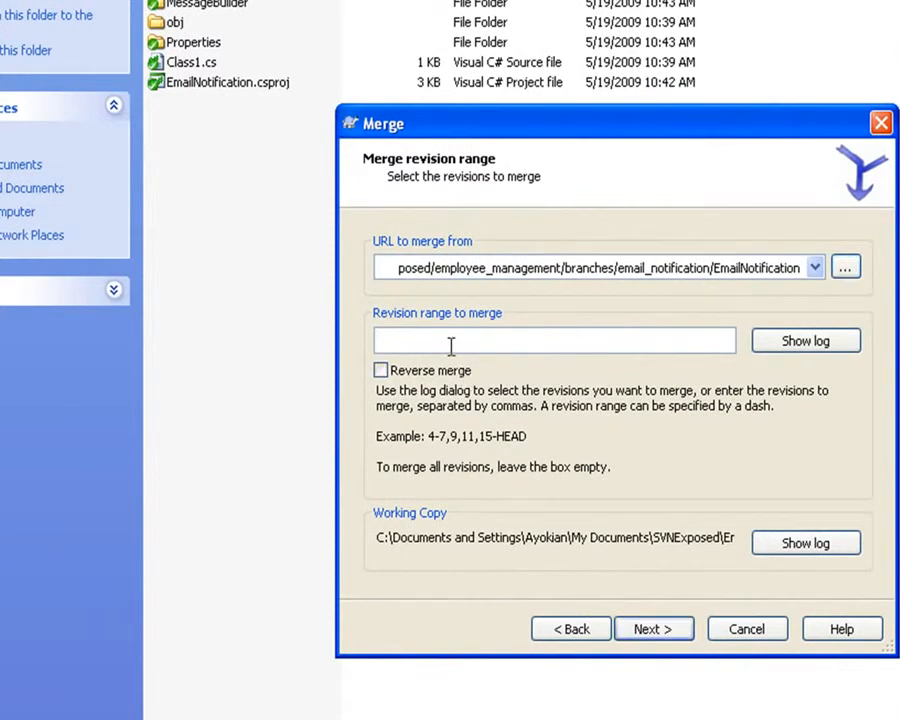
# Pick revision 28 from the branch log as the start and set the revision range to merge to 28-33
pyautogui.click(848, 330)
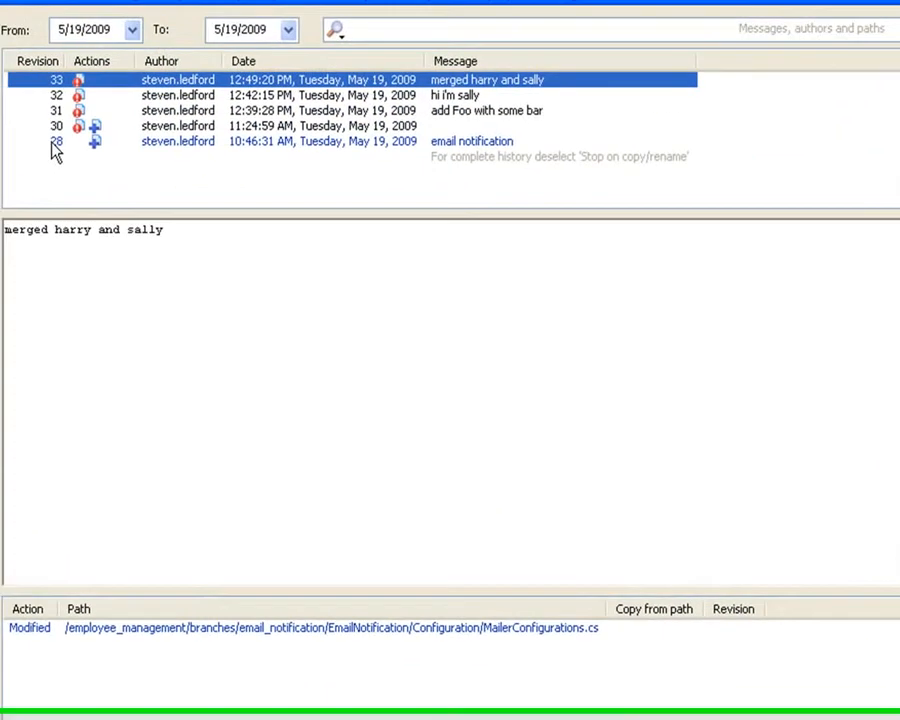
pyautogui.click(64, 163)
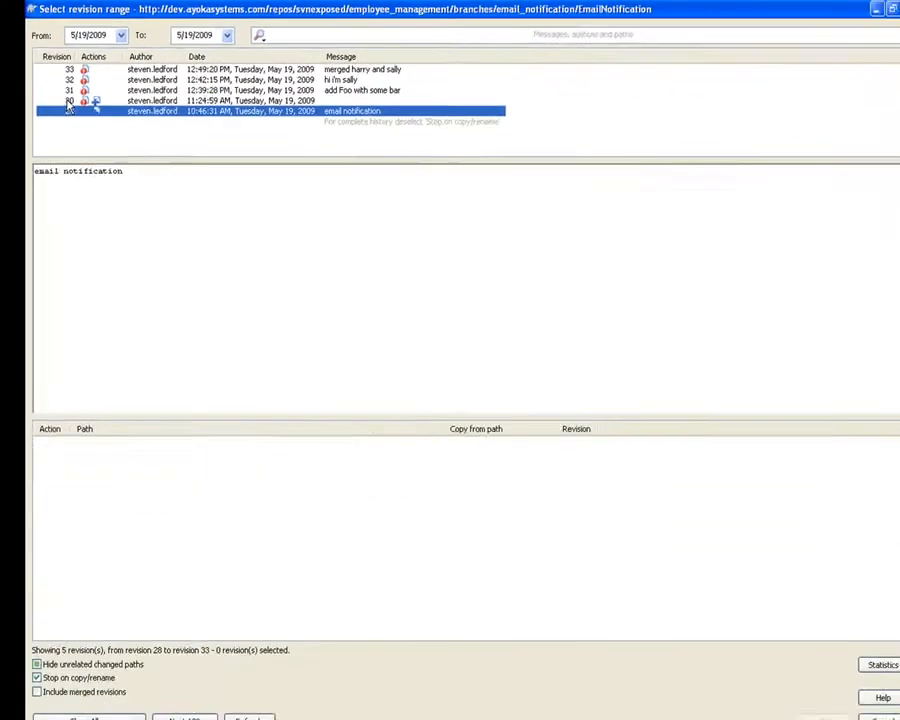
pyautogui.click(64, 149)
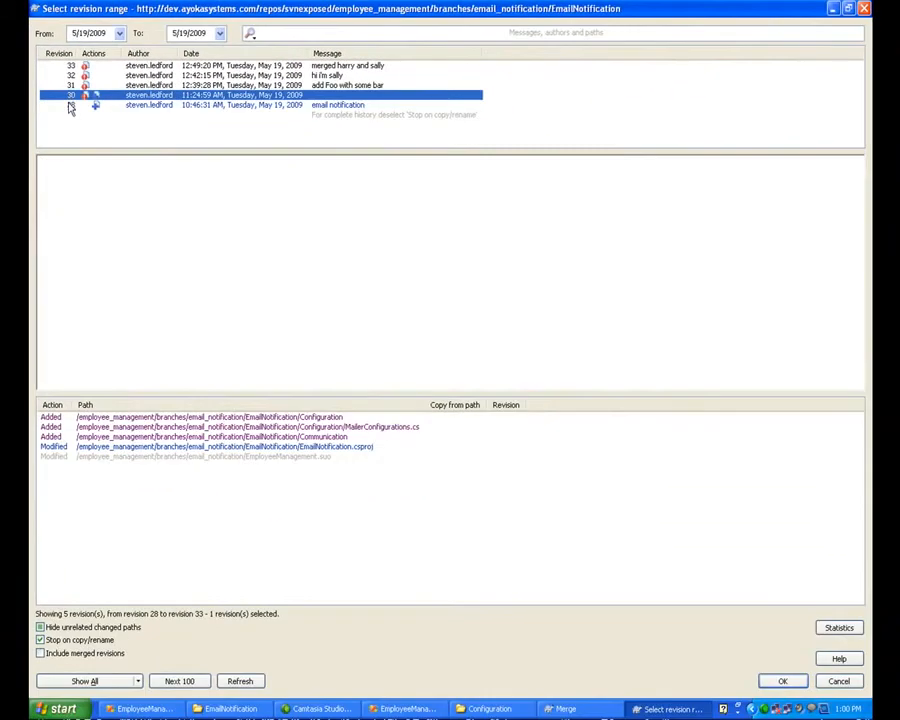
pyautogui.click(69, 106)
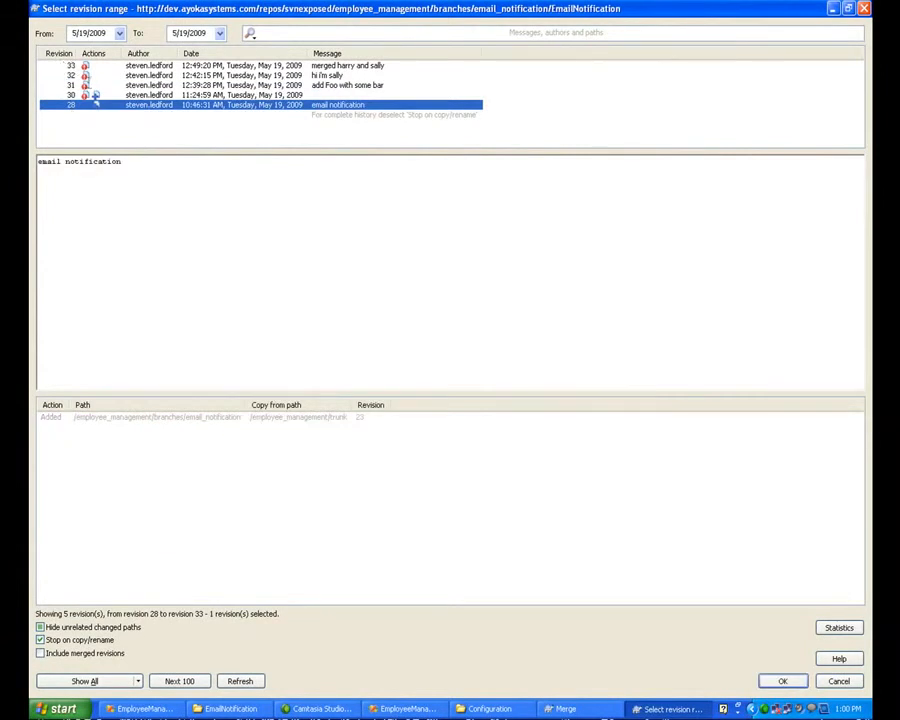
pyautogui.click(786, 681)
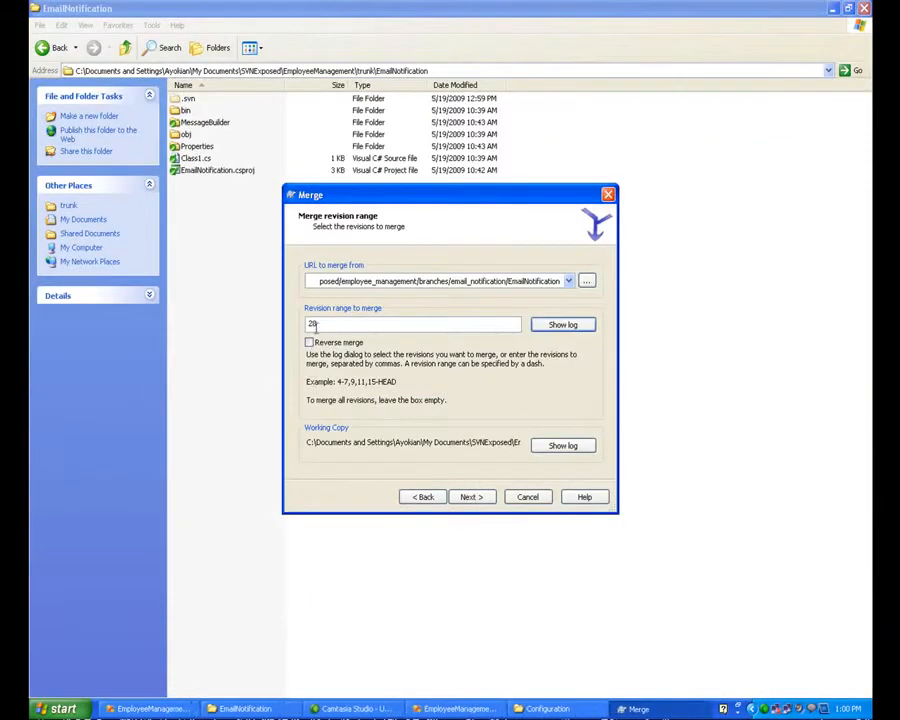
pyautogui.write('-3')
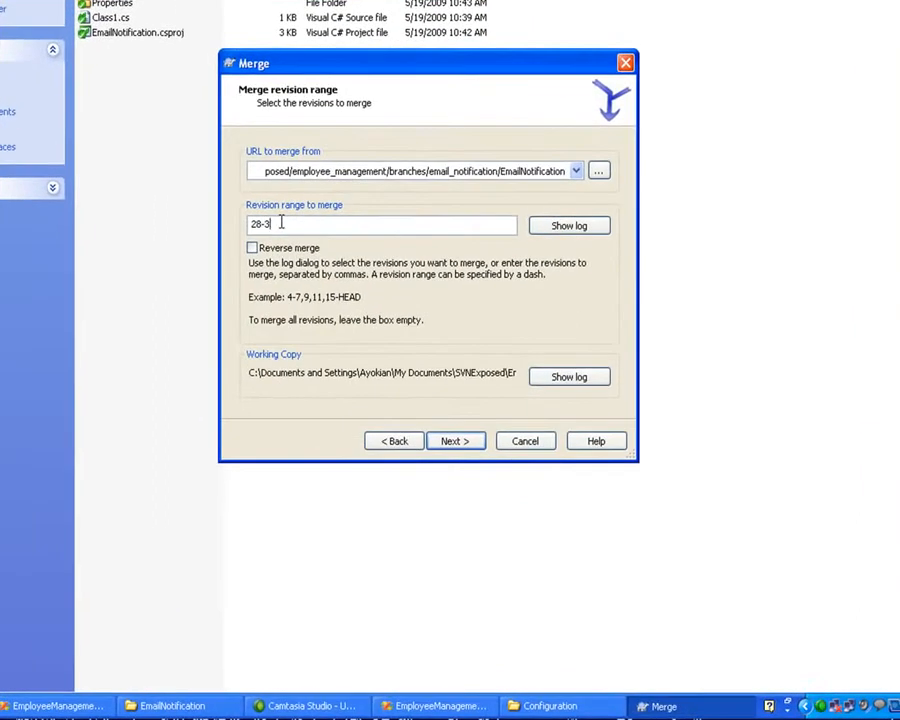
# Run the merge of the entered revision range with the default merge options and close its finished report
pyautogui.click(462, 443)
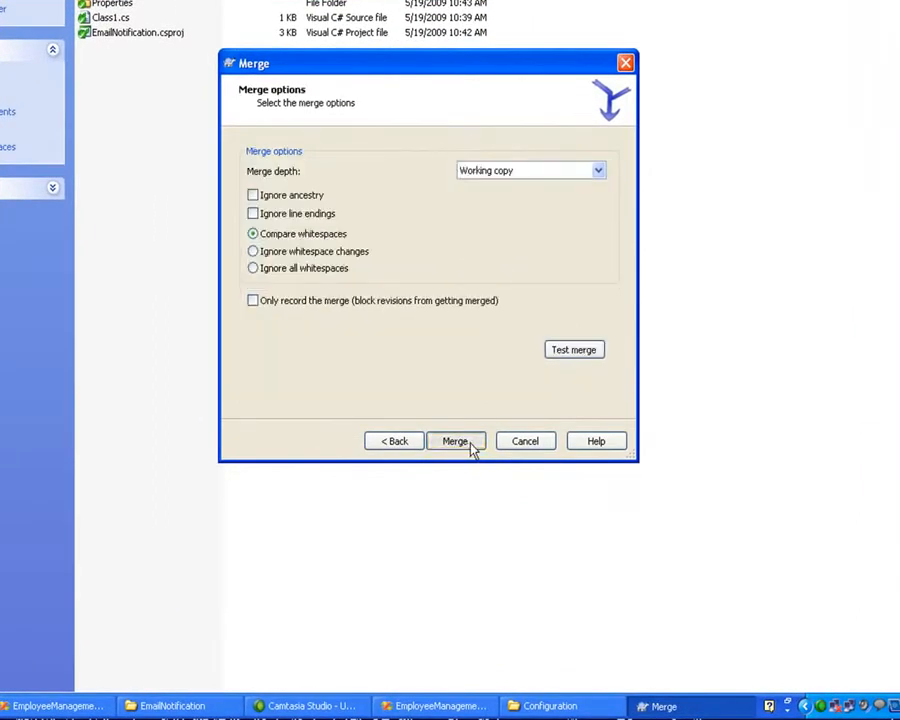
pyautogui.click(472, 449)
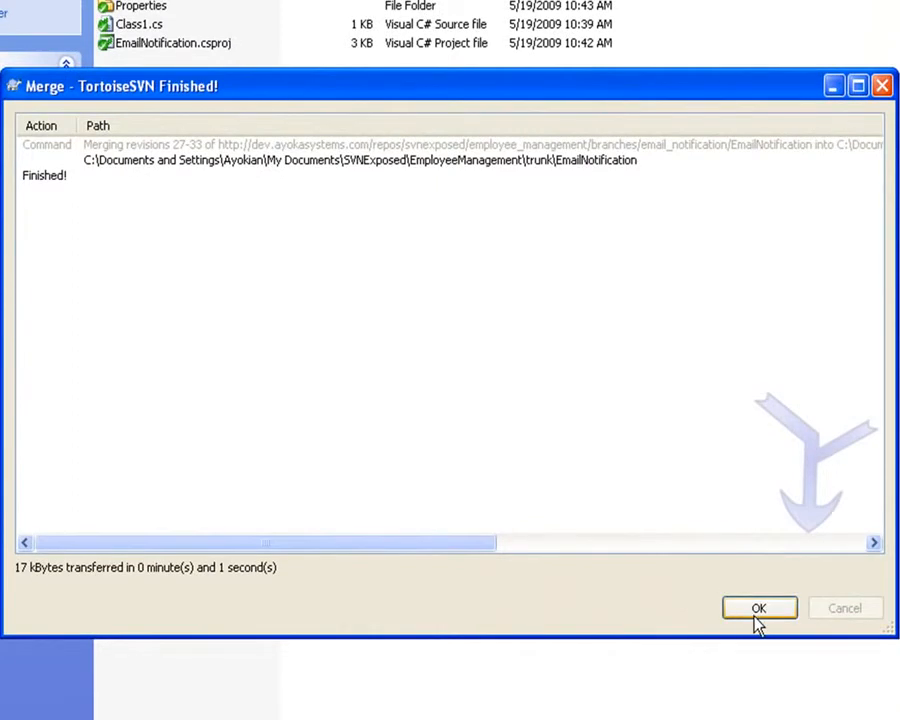
pyautogui.click(758, 609)
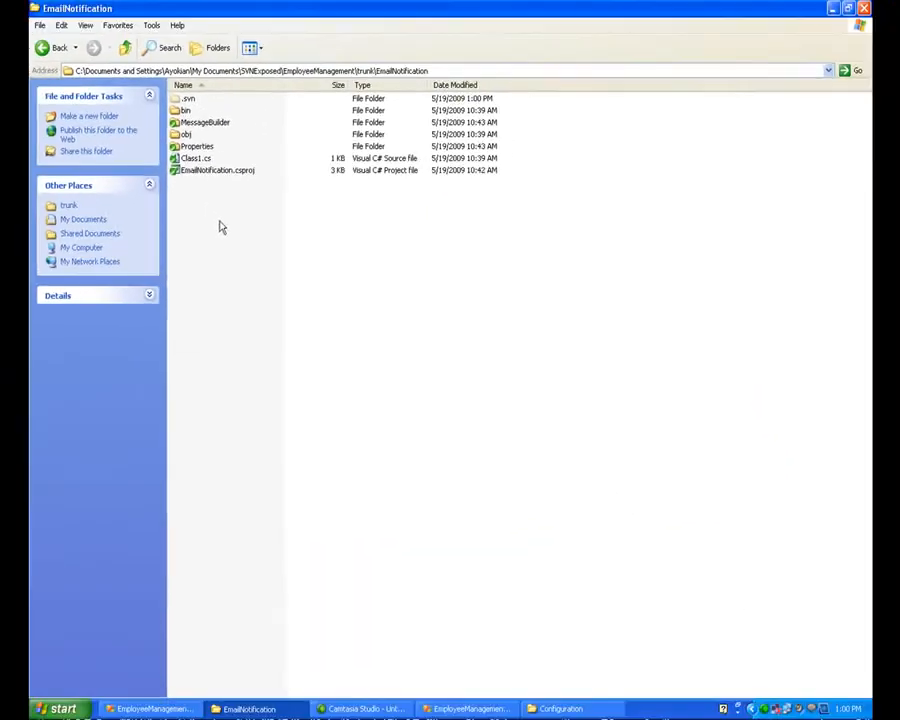
# Update the trunk's EmailNotification folder from the repository and return to the parent trunk folder
pyautogui.rightClick(178, 124)
pyautogui.click(265, 326)
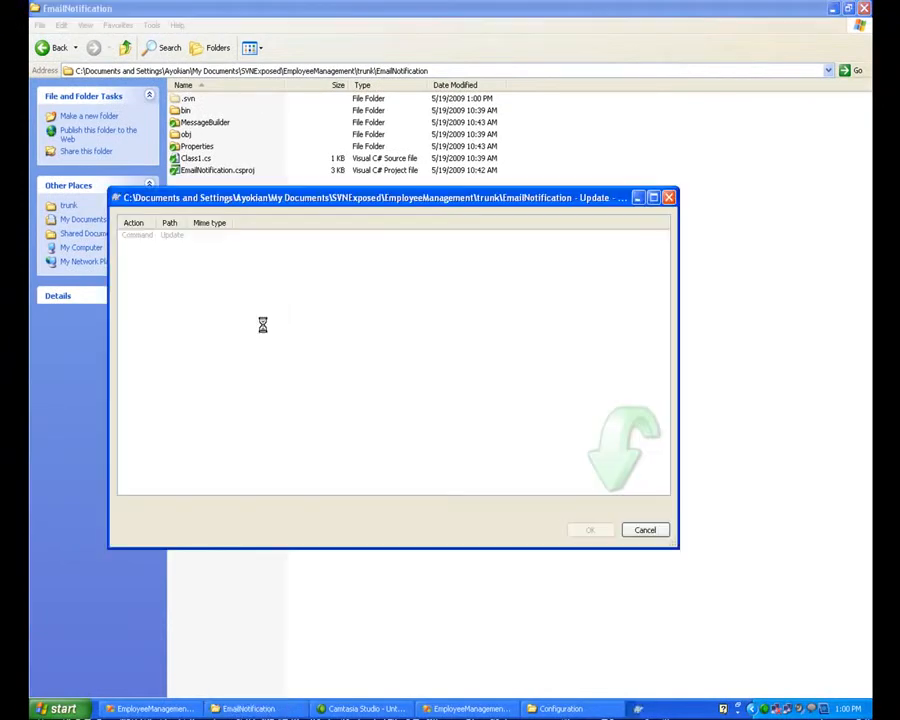
pyautogui.click(591, 531)
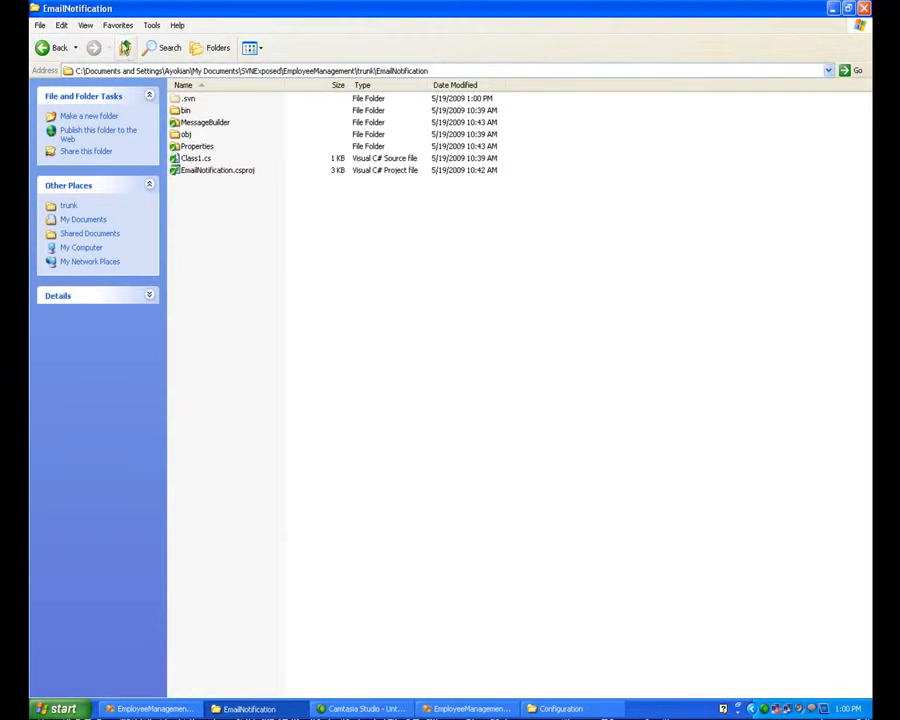
pyautogui.click(124, 46)
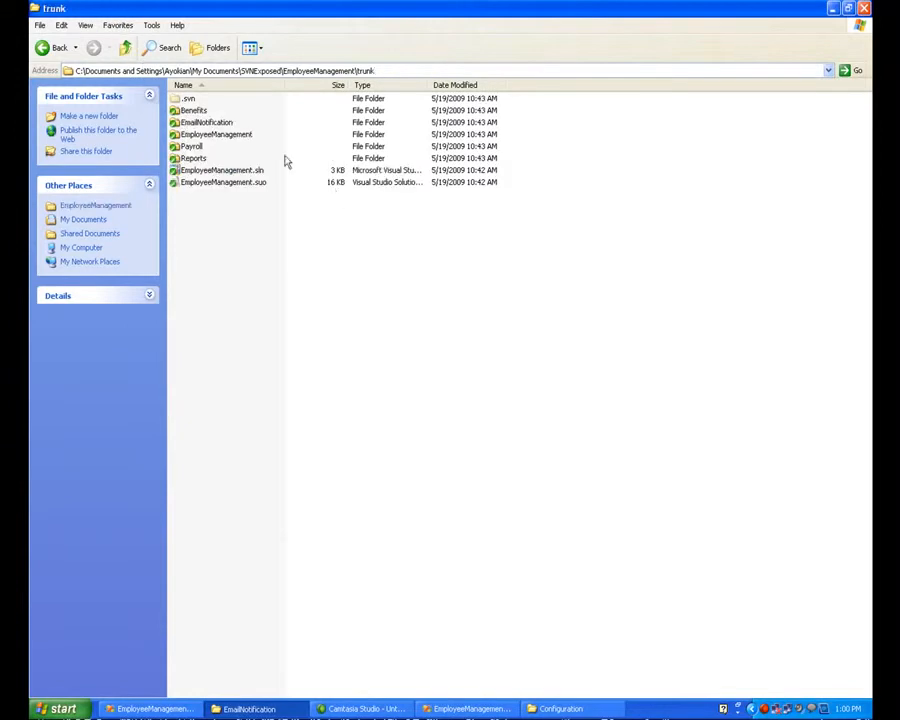
# Look into the trunk's EmailNotification folder, return to trunk and start a TortoiseSVN merge of a range of revisions there
pyautogui.doubleClick(203, 124)
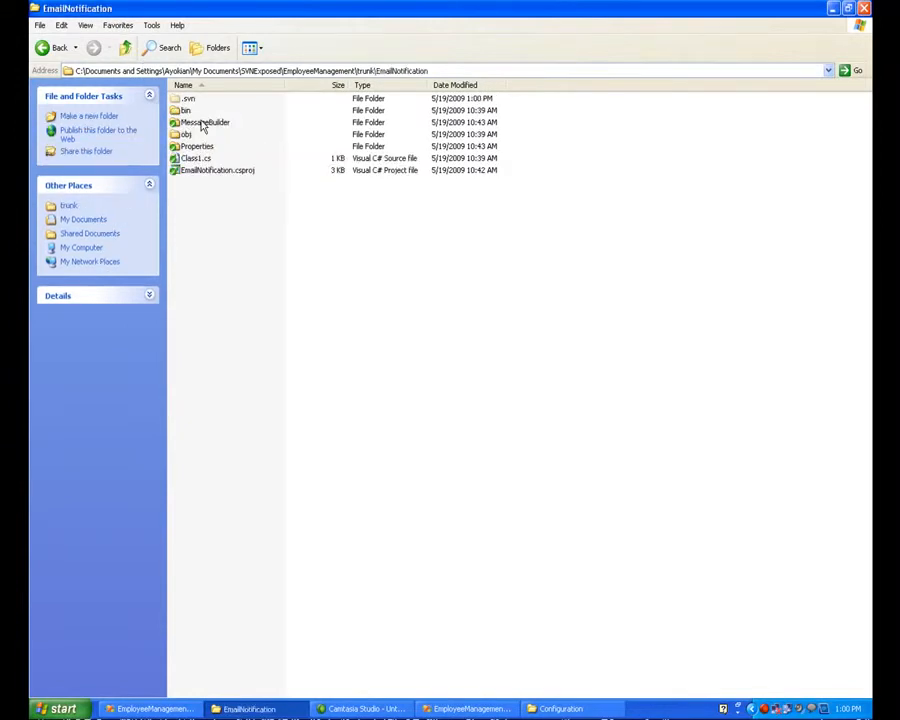
pyautogui.click(124, 47)
pyautogui.rightClick(263, 254)
pyautogui.moveTo(362, 388)
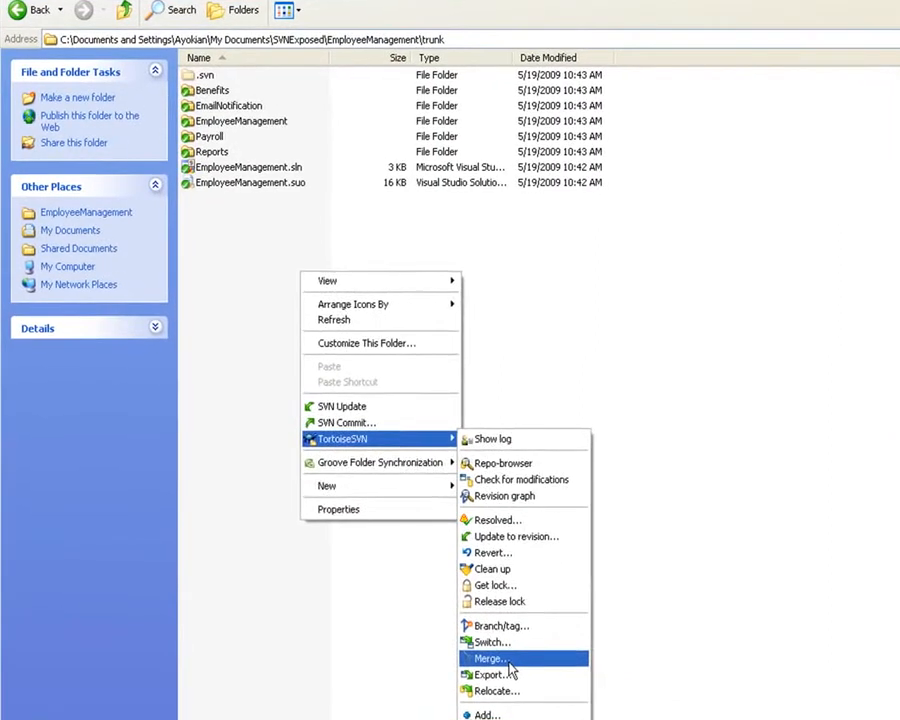
pyautogui.click(426, 555)
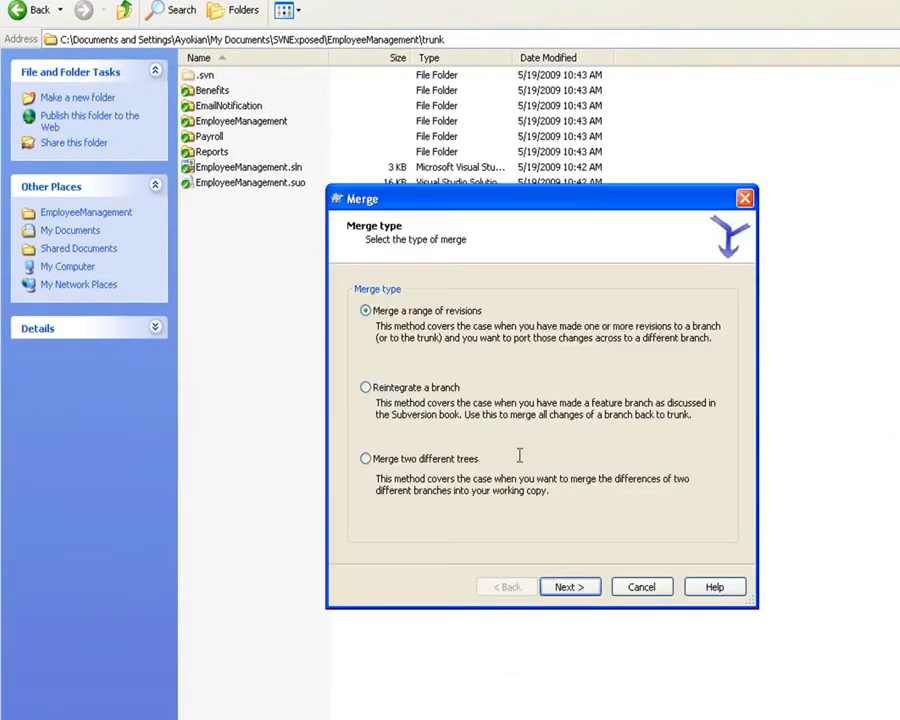
pyautogui.click(585, 588)
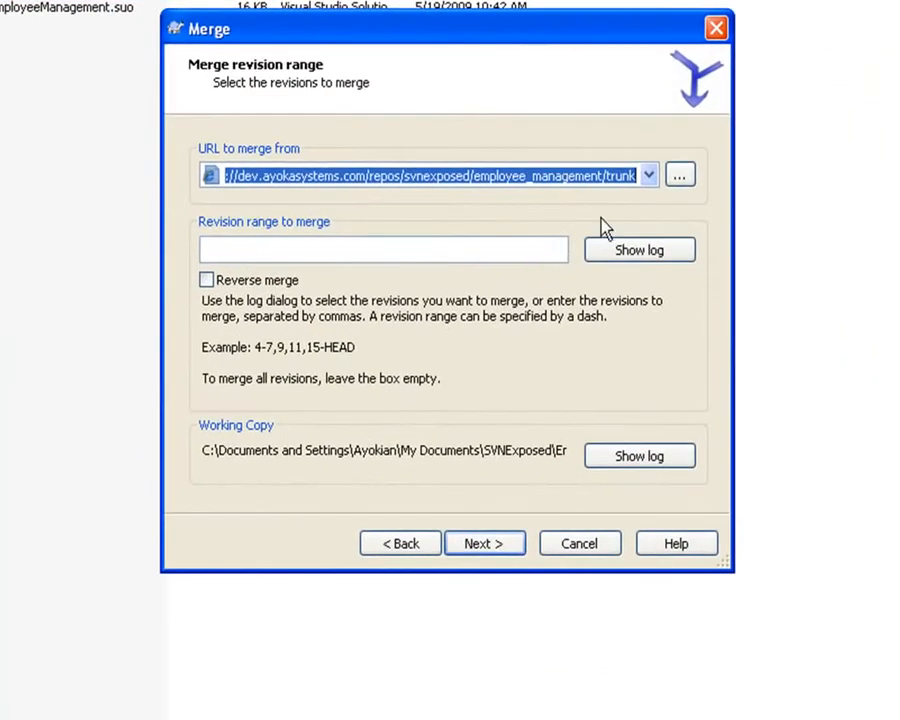
# Browse the repository and choose employee_management/branches/email_notification as the URL to merge from
pyautogui.click(624, 175)
pyautogui.doubleClick(612, 175)
pyautogui.click(679, 176)
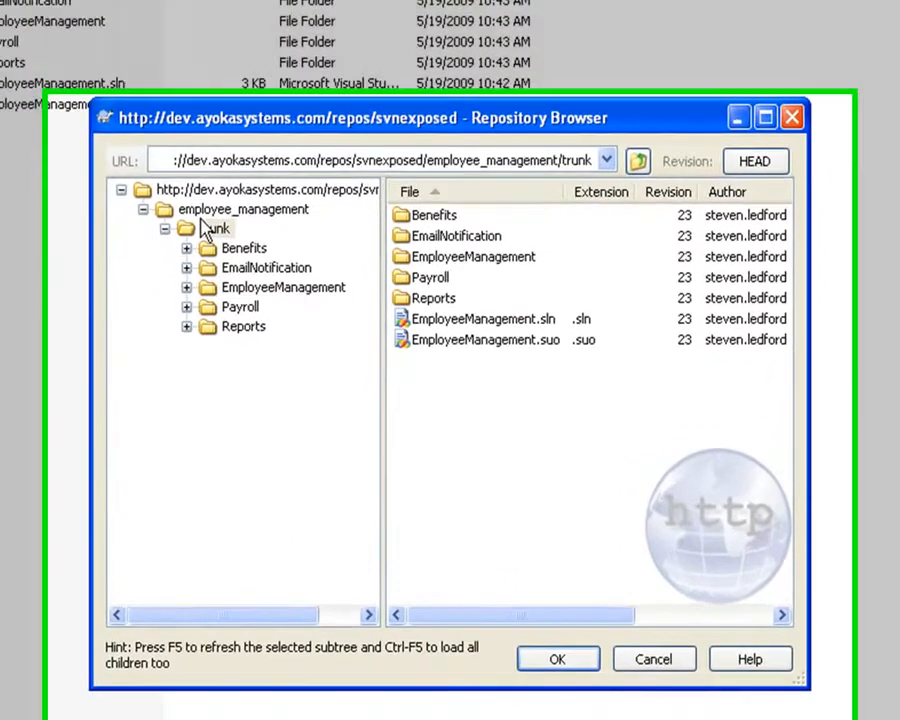
pyautogui.click(242, 317)
pyautogui.click(129, 148)
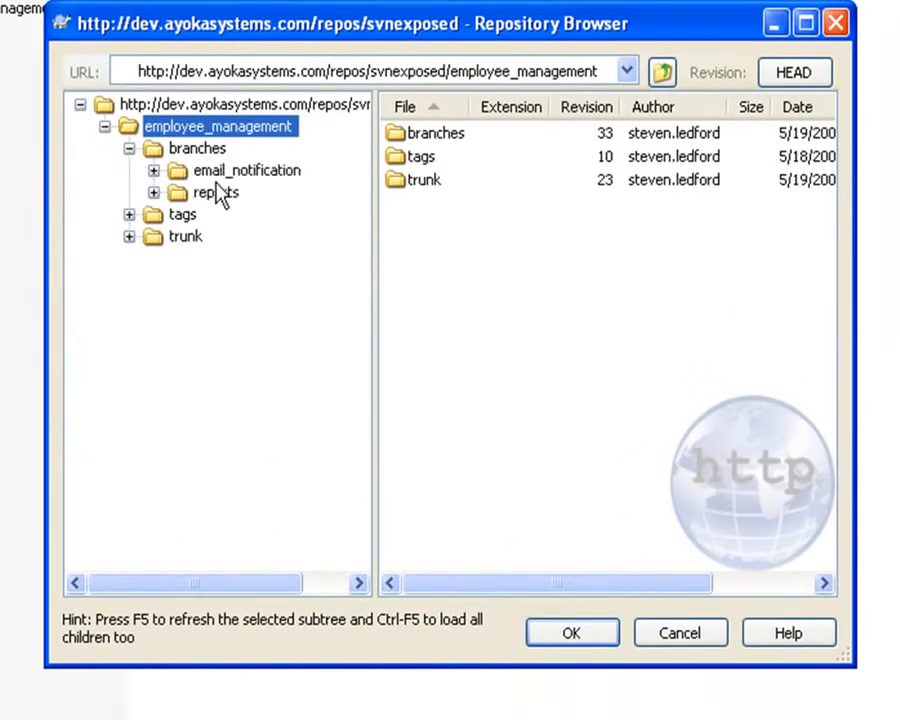
pyautogui.click(220, 170)
pyautogui.click(153, 170)
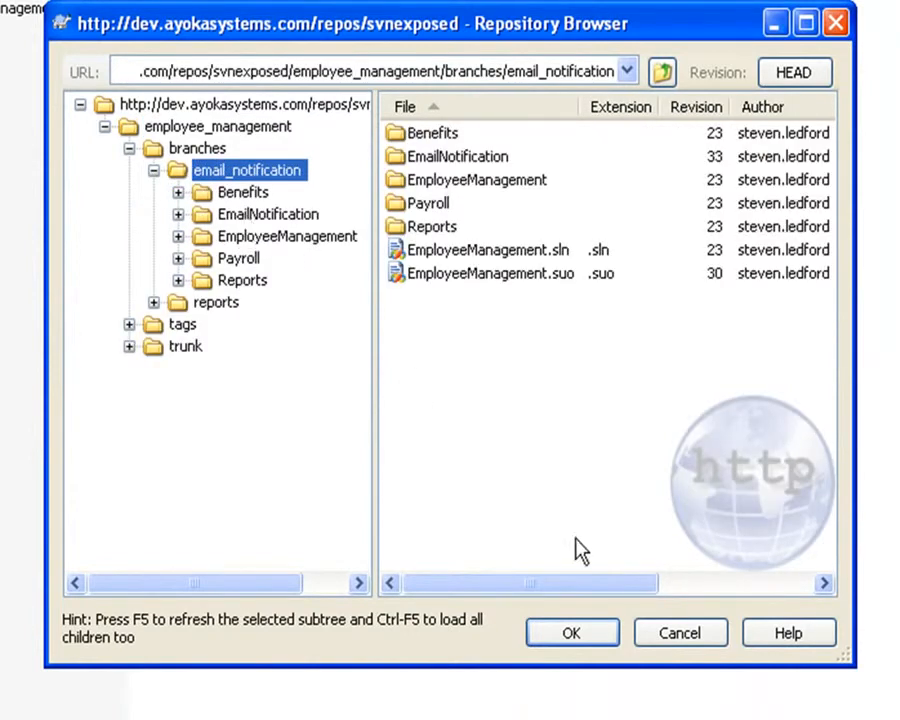
pyautogui.click(572, 636)
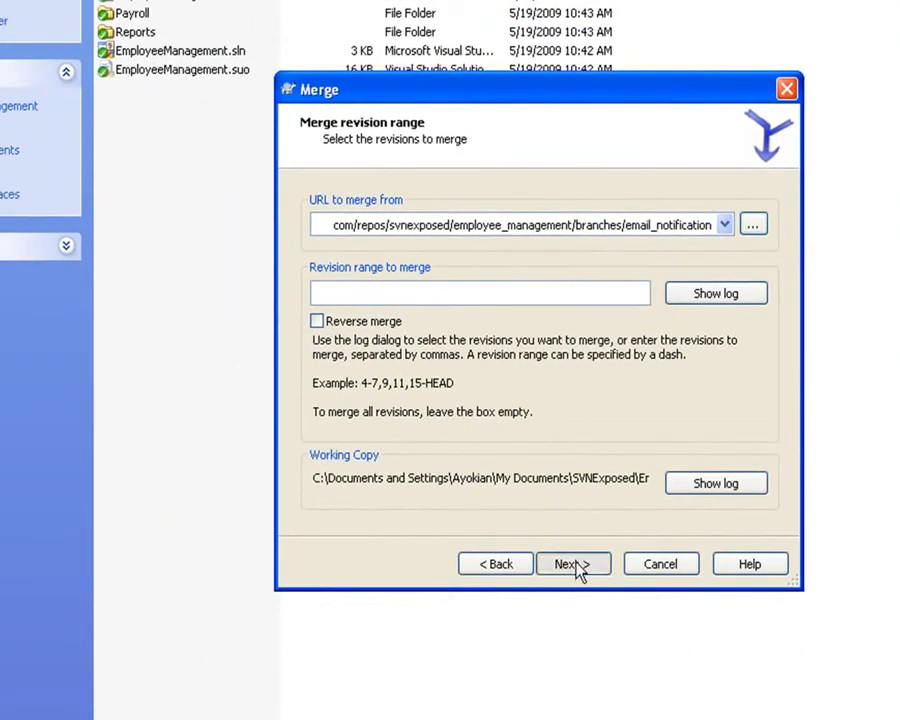
# Leave the revision range empty, test the merge of the email_notification branch into trunk and close the test report
pyautogui.click(577, 564)
pyautogui.click(718, 446)
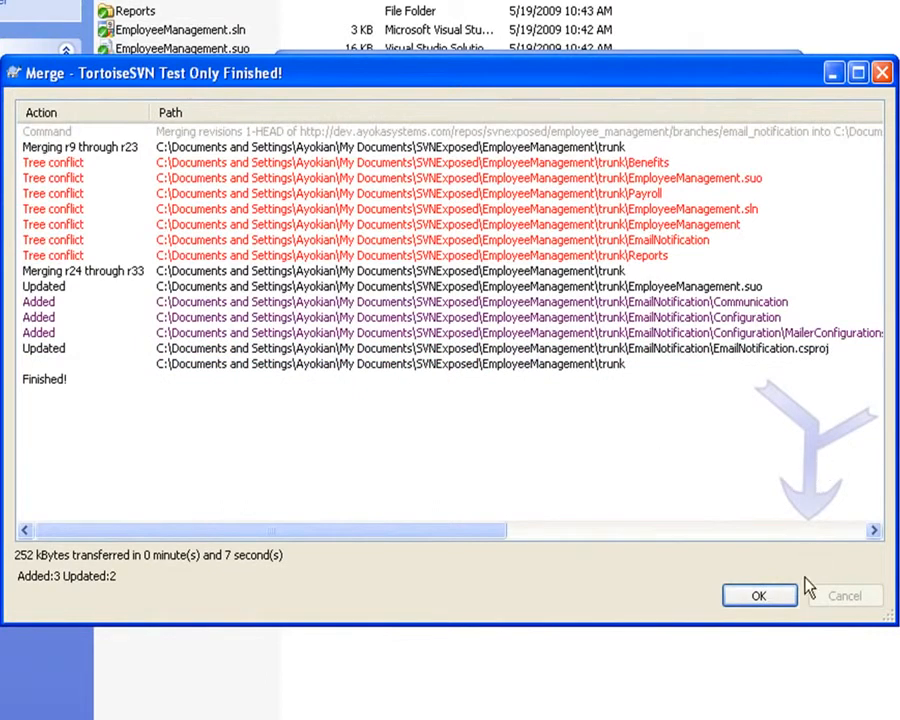
pyautogui.click(759, 597)
# Run the actual merge of all email_notification branch revisions into trunk and close the finished report
pyautogui.click(589, 555)
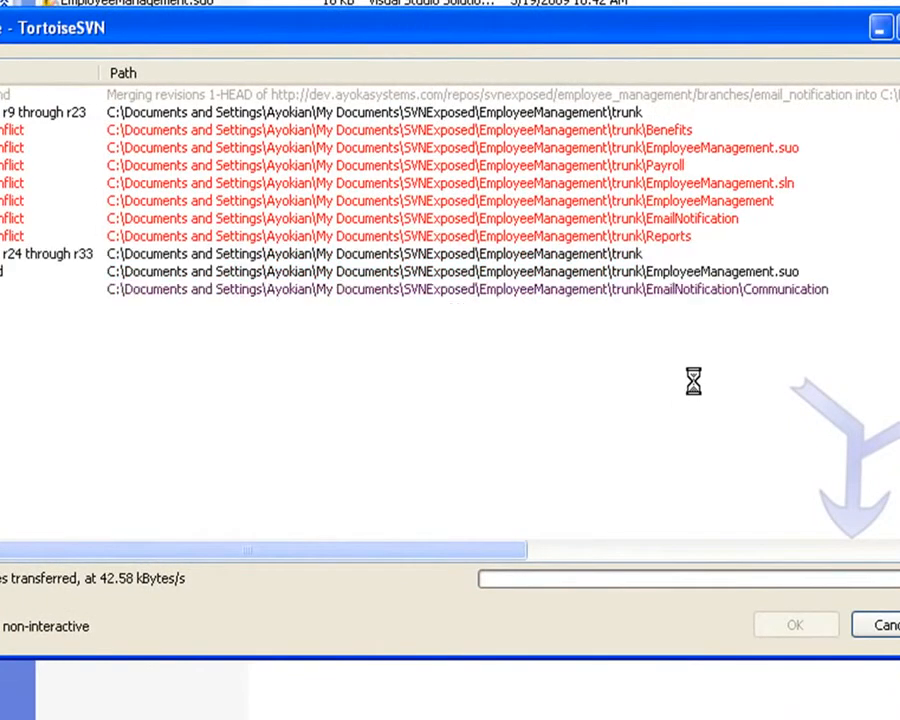
pyautogui.click(795, 630)
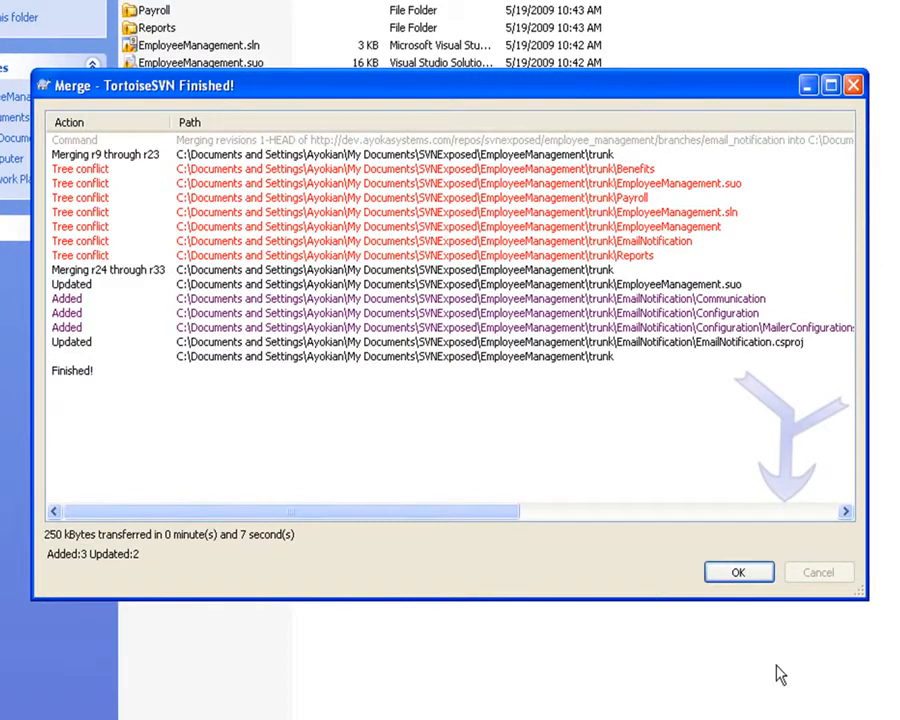
pyautogui.click(738, 572)
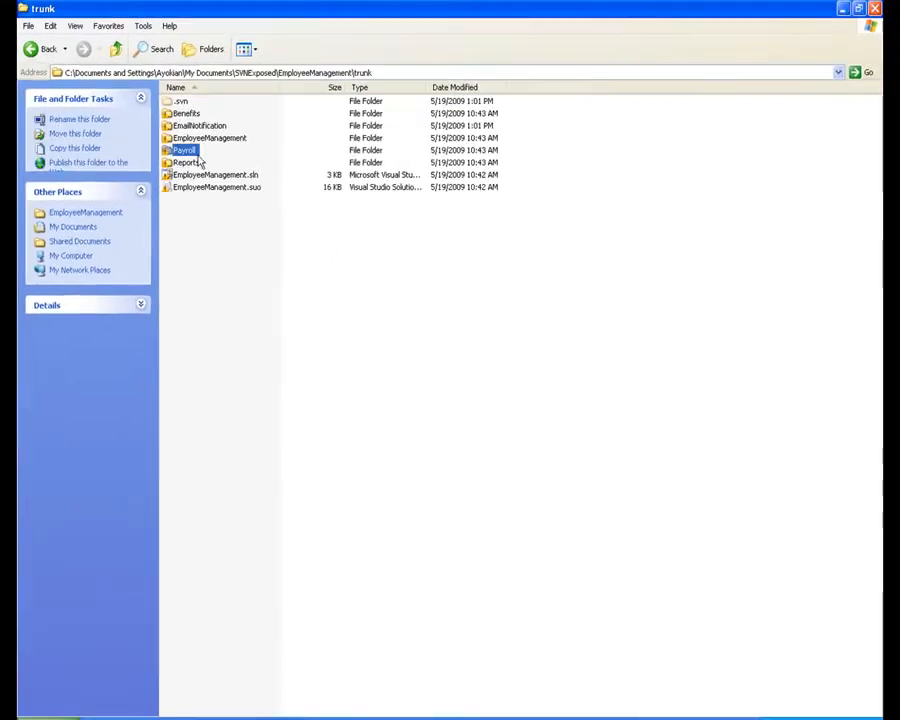
# Mark the tree conflicts on the trunk's folders and solution files as resolved
pyautogui.click(158, 11)
pyautogui.click(237, 268)
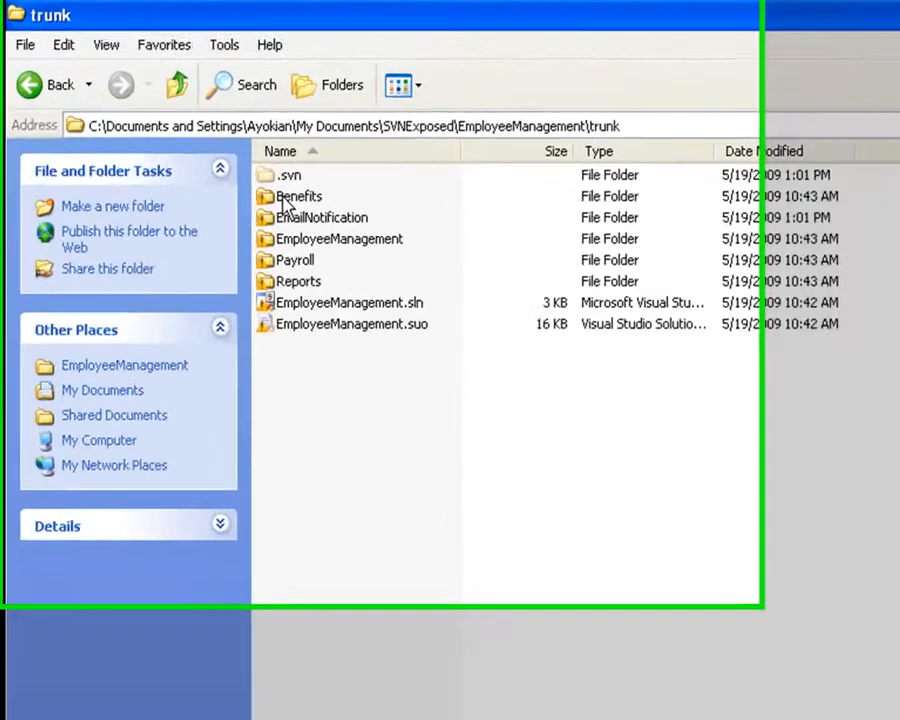
pyautogui.click(288, 200)
pyautogui.rightClick(292, 214)
pyautogui.moveTo(478, 439)
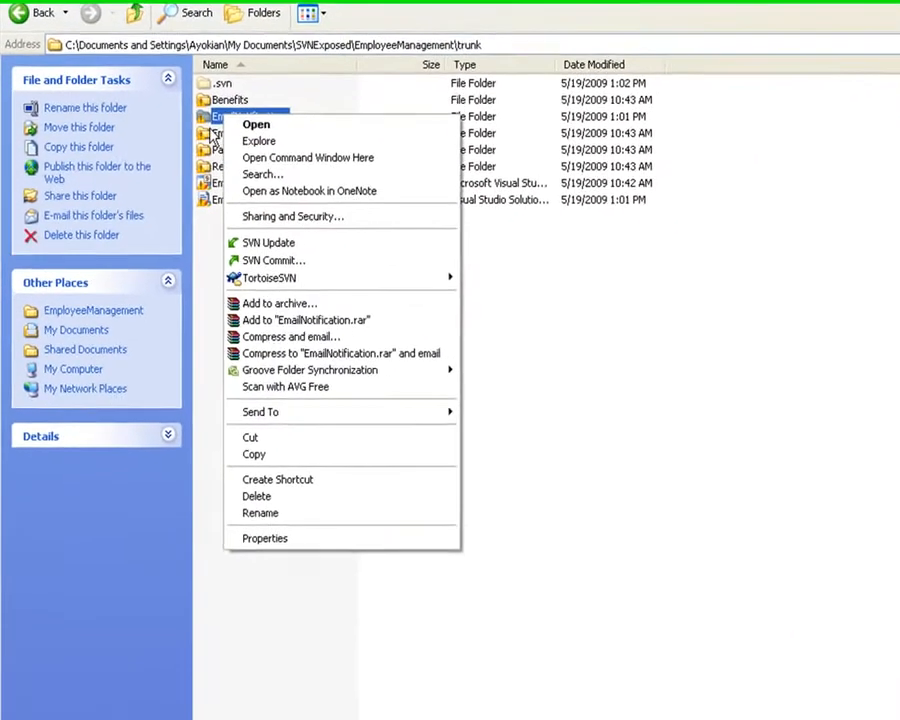
pyautogui.click(262, 190)
# Update the trunk's EmailNotification folder from the repository and close the update report
pyautogui.rightClick(262, 190)
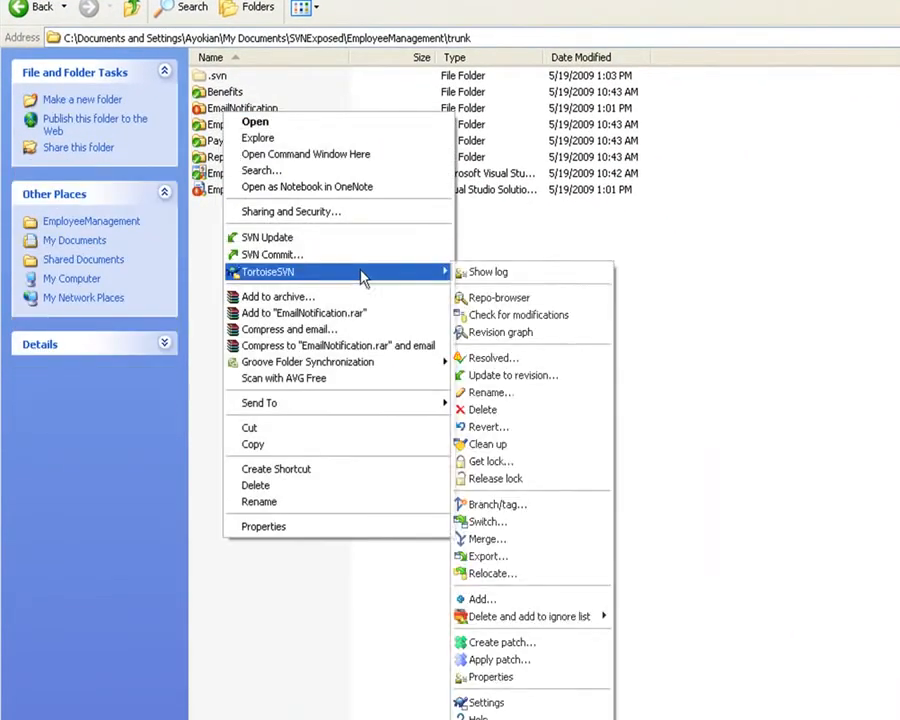
pyautogui.click(361, 242)
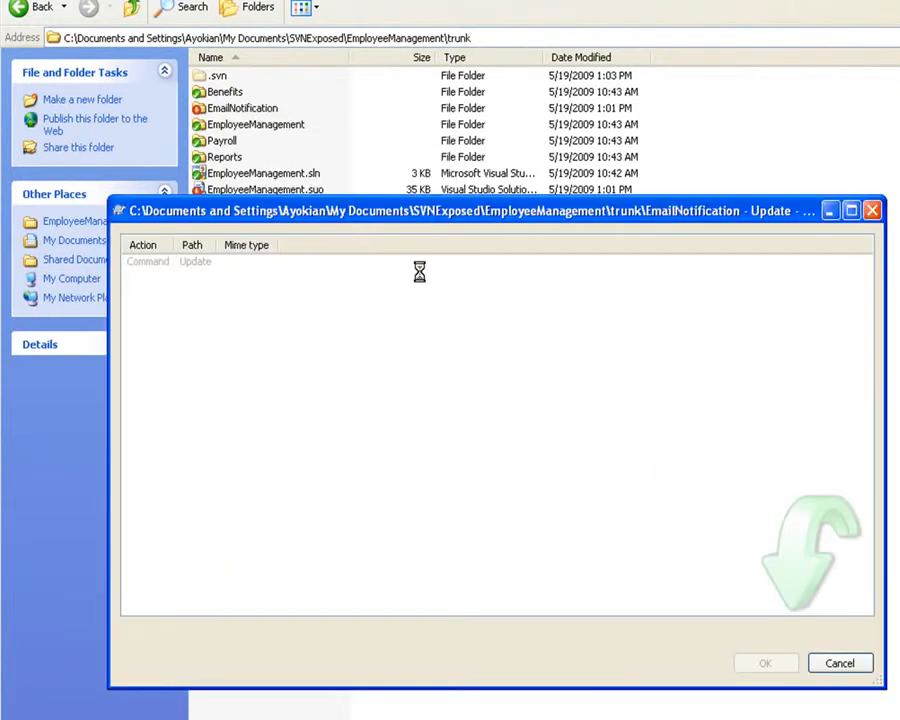
pyautogui.click(765, 663)
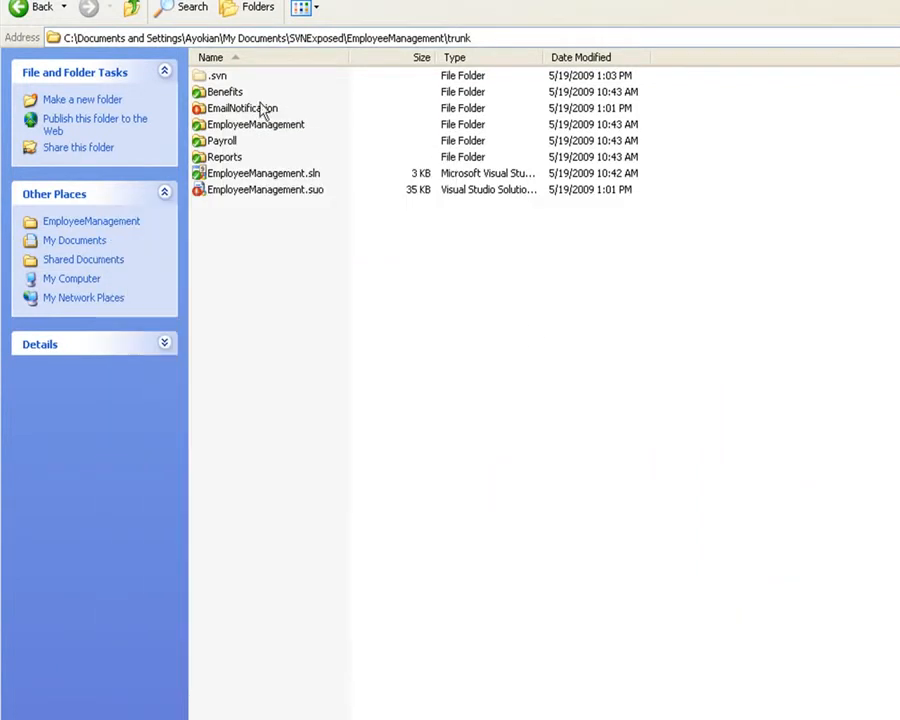
# Check the EmailNotification folder for conflicts left to resolve and cancel the Resolve dialog
pyautogui.click(235, 110)
pyautogui.rightClick(235, 110)
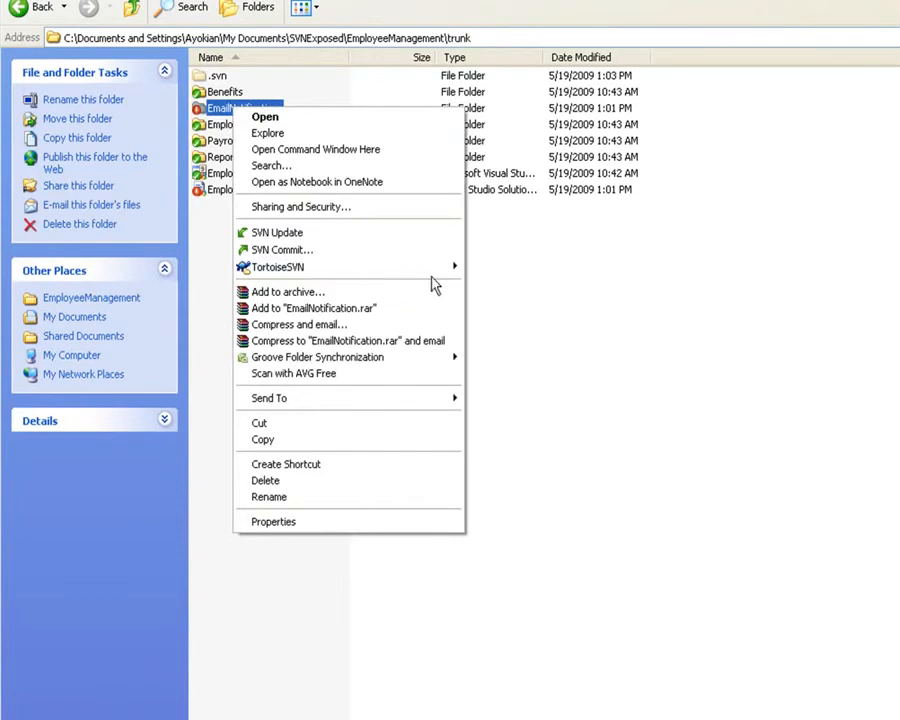
pyautogui.moveTo(440, 276)
pyautogui.click(526, 351)
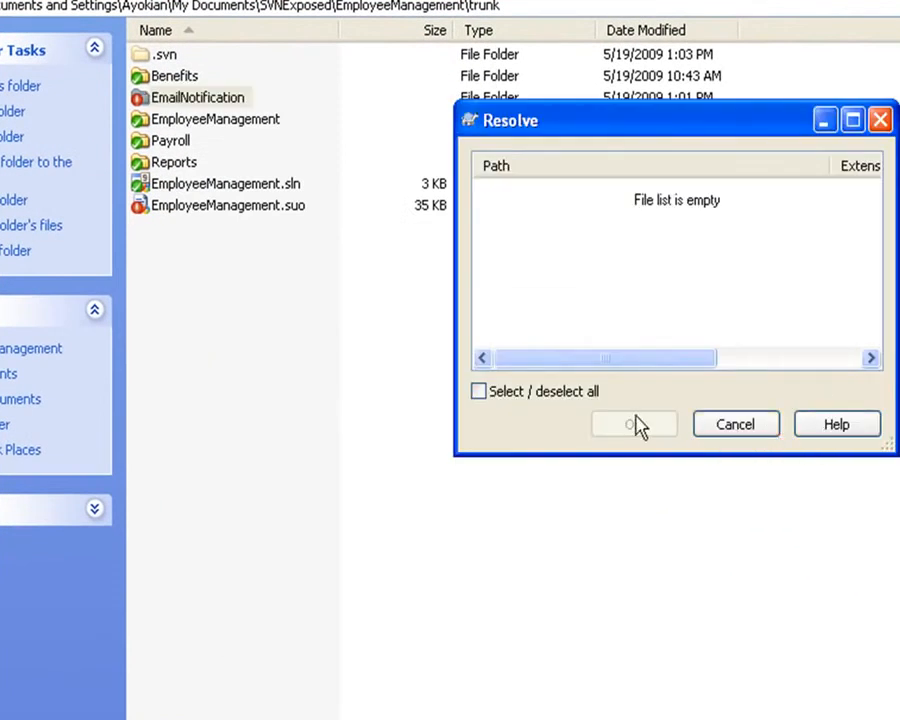
pyautogui.click(748, 430)
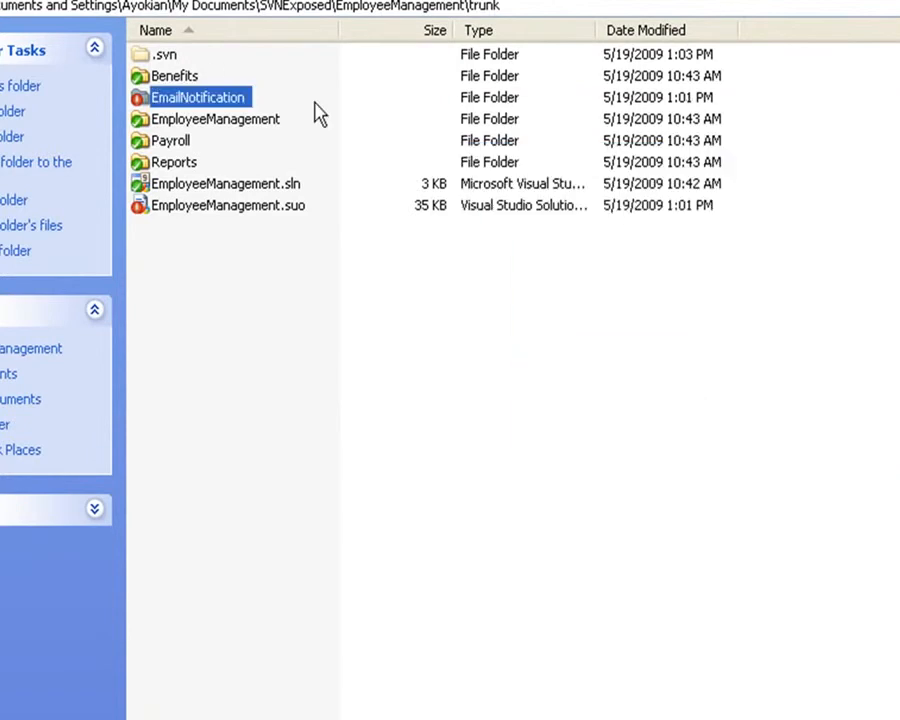
# Open the trunk's EmailNotification folder and start a merge of a range of revisions on it
pyautogui.doubleClick(205, 97)
pyautogui.rightClick(400, 450)
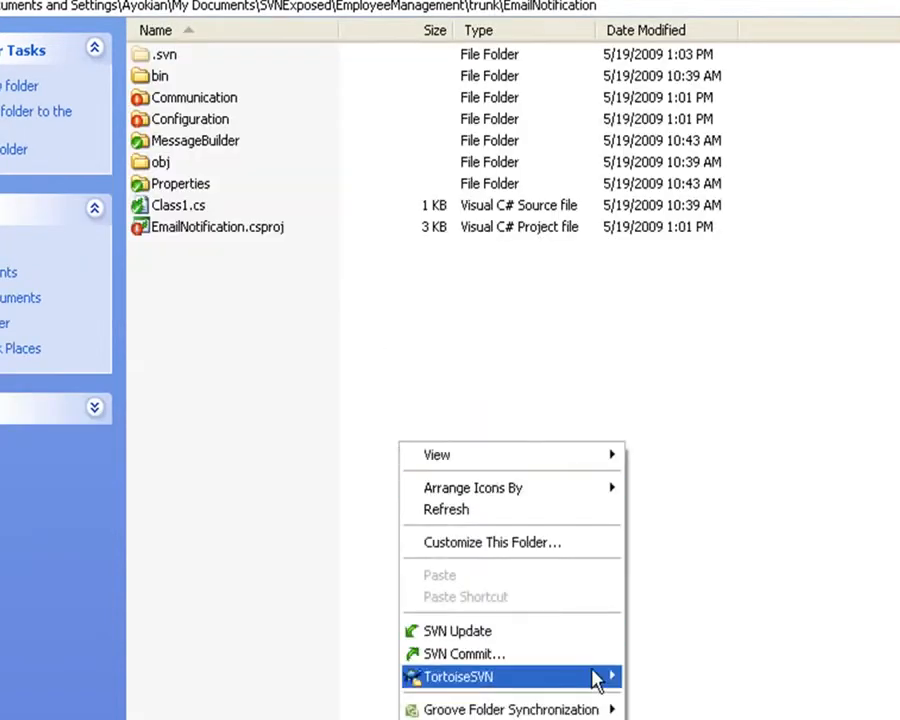
pyautogui.moveTo(598, 686)
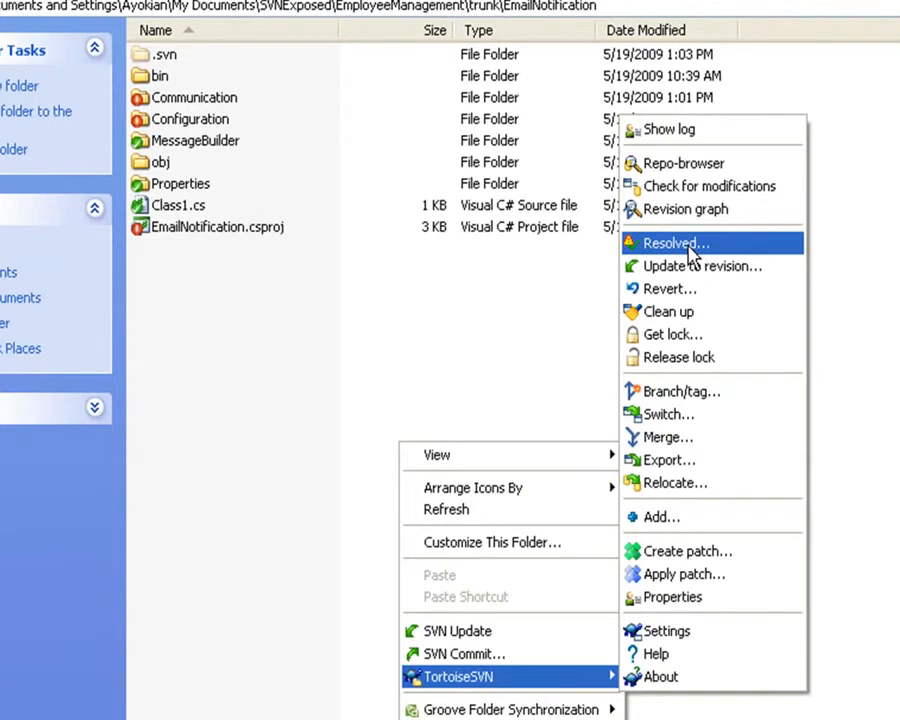
pyautogui.click(424, 390)
pyautogui.rightClick(422, 381)
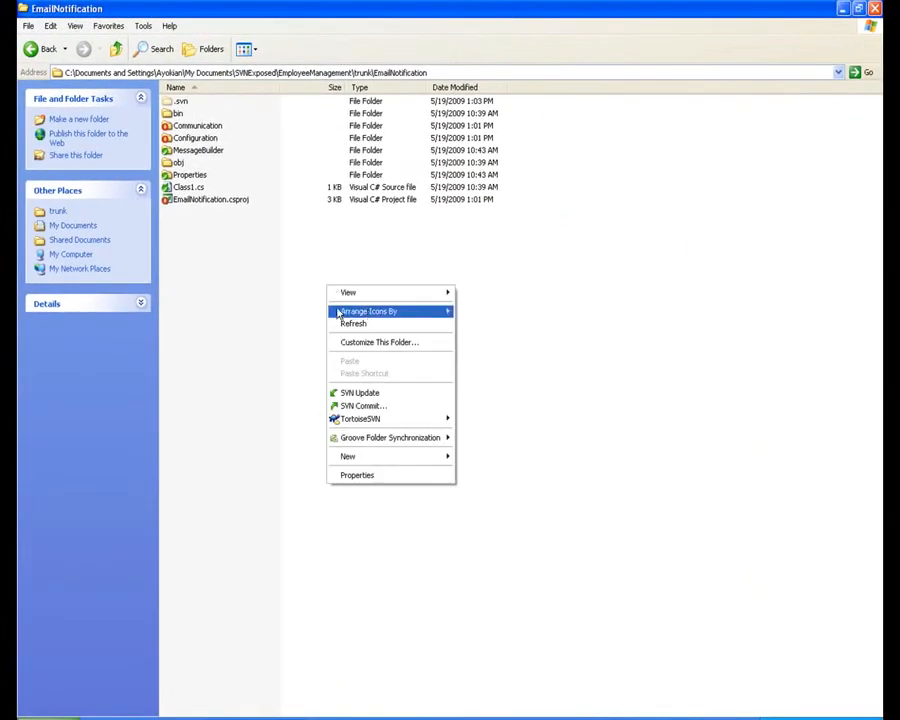
pyautogui.rightClick(257, 293)
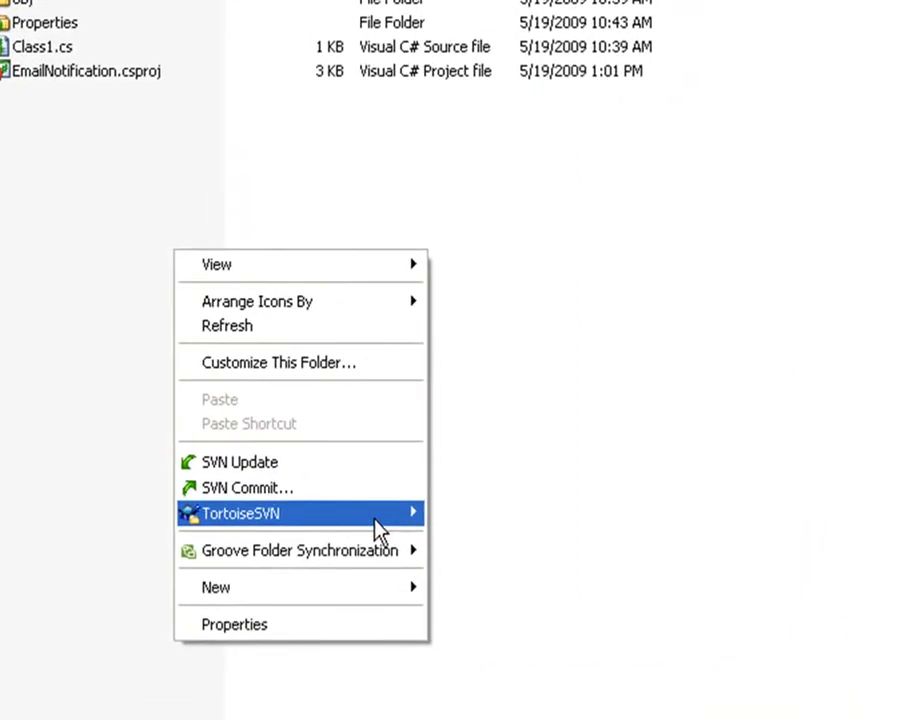
pyautogui.moveTo(380, 530)
pyautogui.click(545, 244)
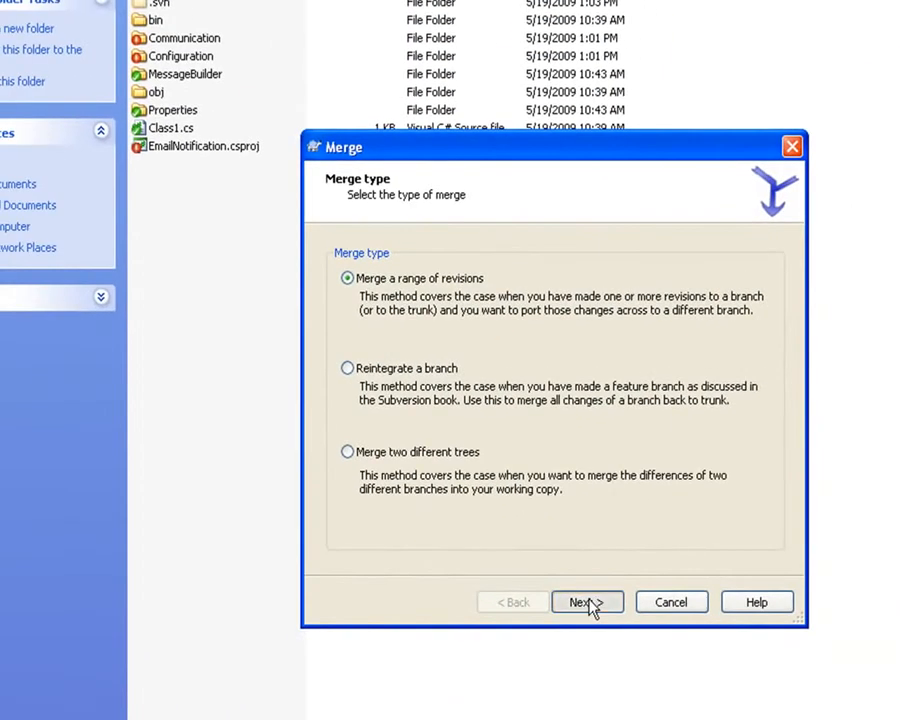
pyautogui.click(590, 600)
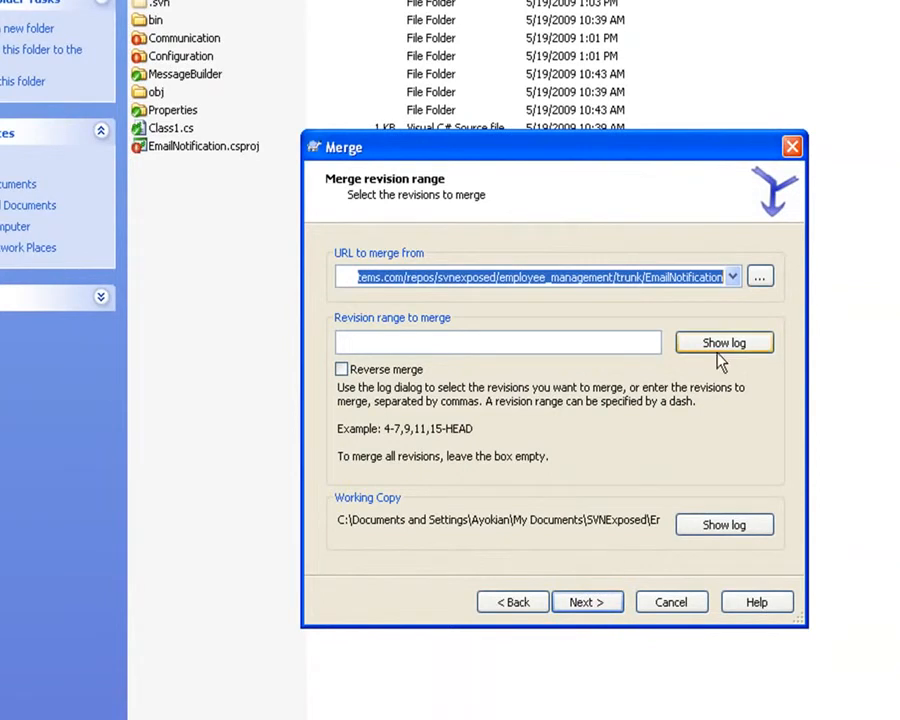
# Merge all revisions from the preset trunk/EmailNotification URL with default options and close the finished report
pyautogui.click(590, 601)
pyautogui.click(589, 603)
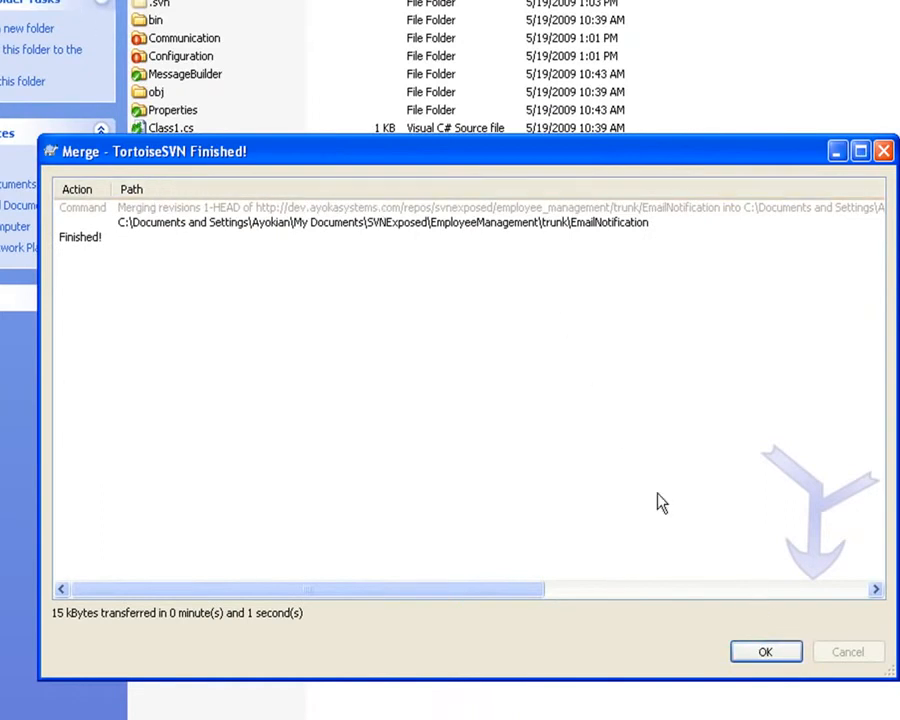
pyautogui.click(752, 656)
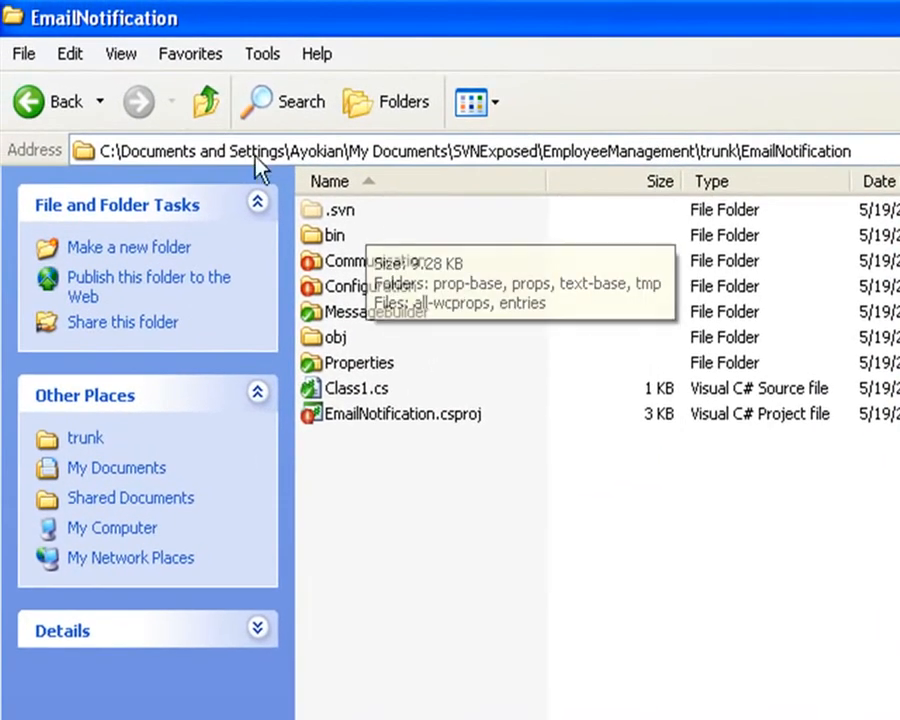
# Open MailerConfigurations.cs from the Configuration folder in Visual Studio, reload all externally modified files and review the merged properties
pyautogui.doubleClick(368, 287)
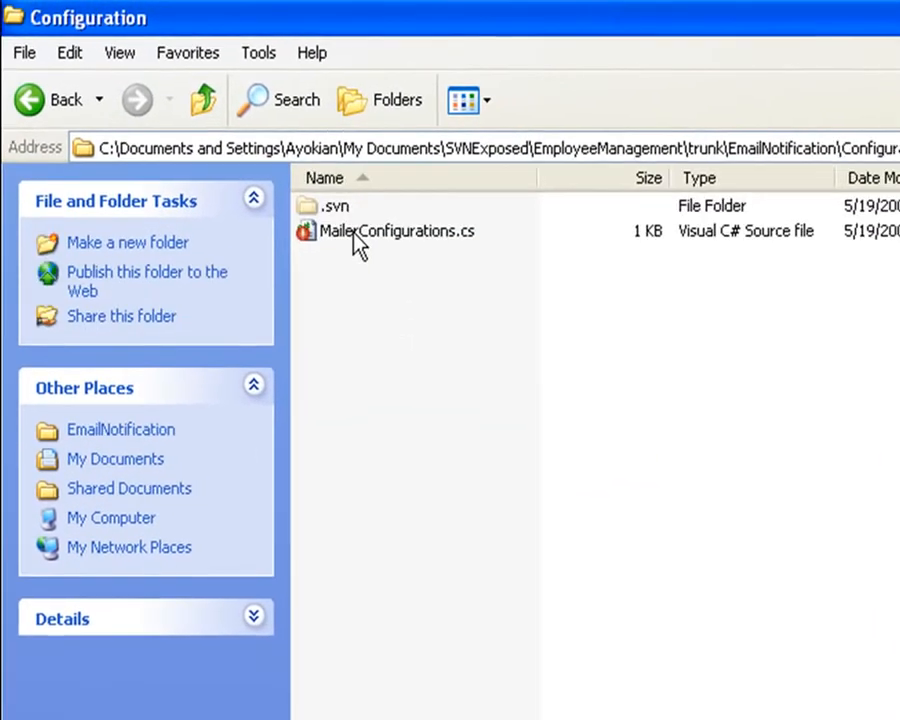
pyautogui.doubleClick(358, 240)
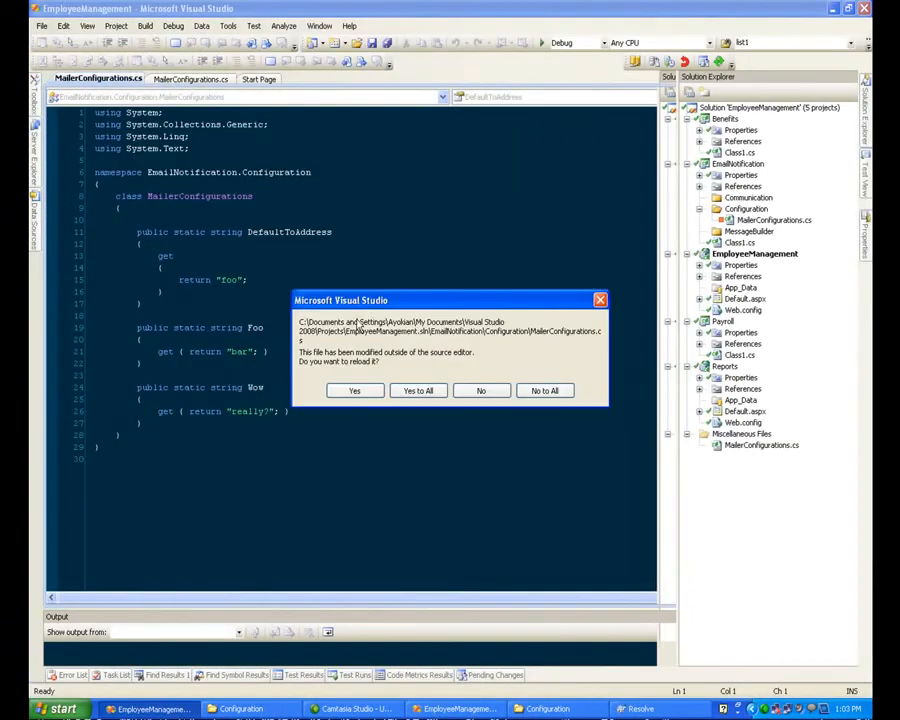
pyautogui.click(434, 392)
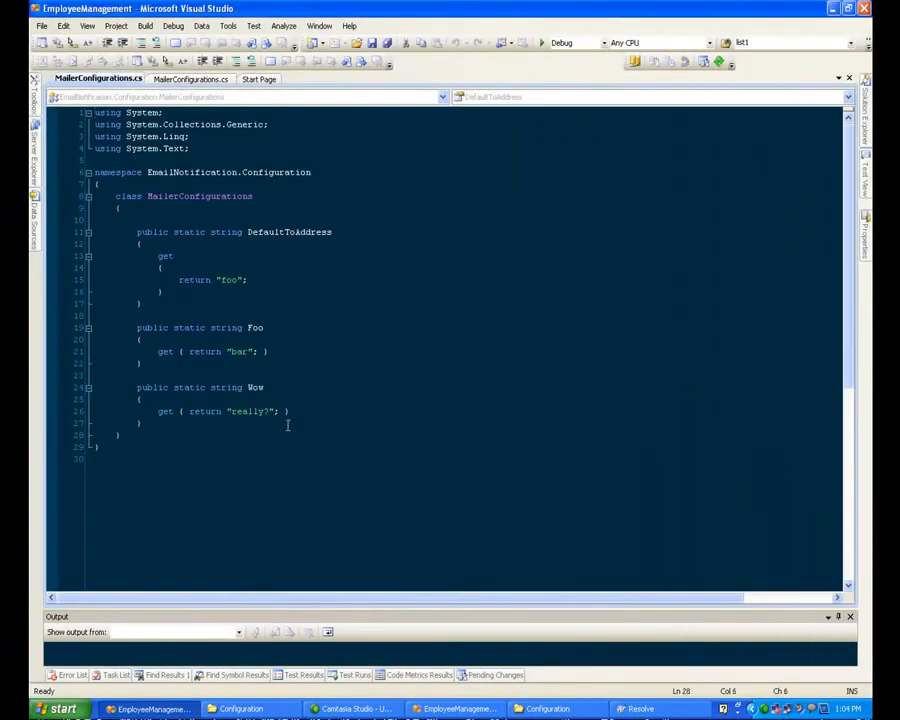
pyautogui.moveTo(288, 436); pyautogui.dragTo(195, 266)
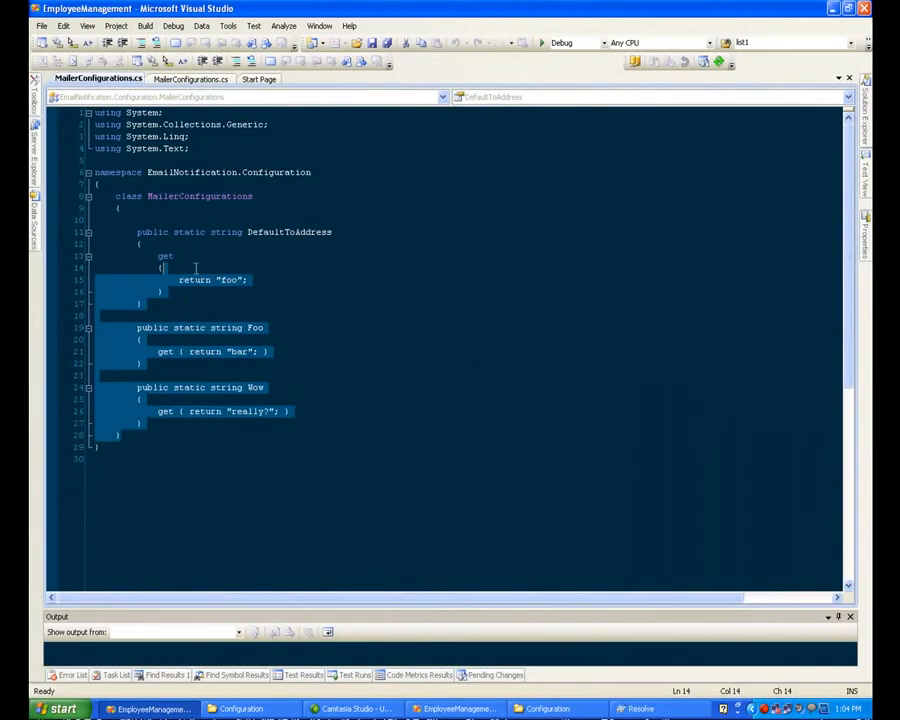
# Close Visual Studio without saving the EmployeeManagement.sln changes and go back up to the EmailNotification folder
pyautogui.click(864, 9)
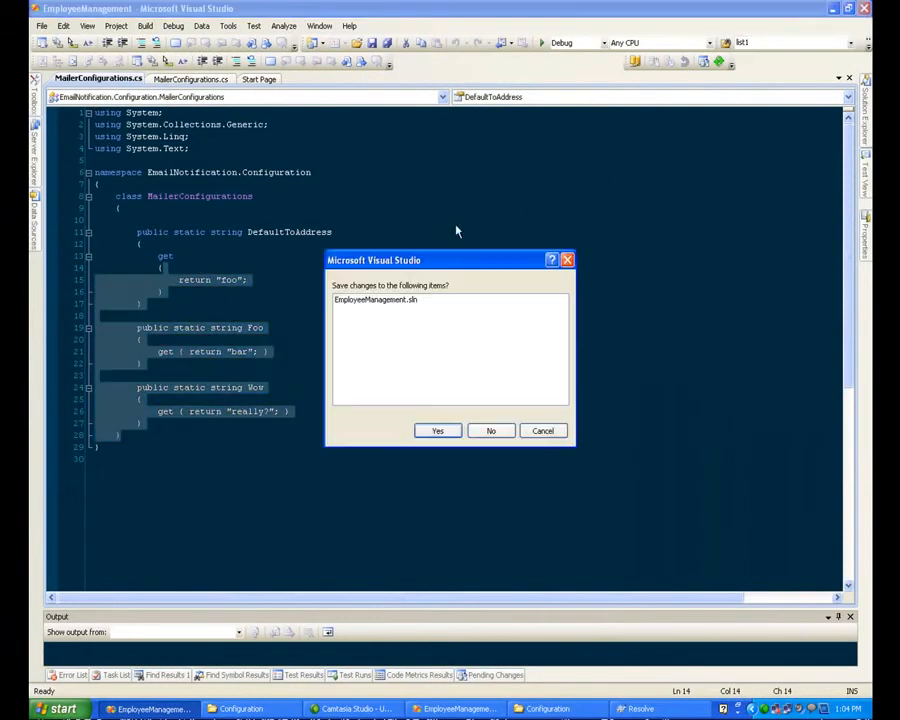
pyautogui.click(489, 428)
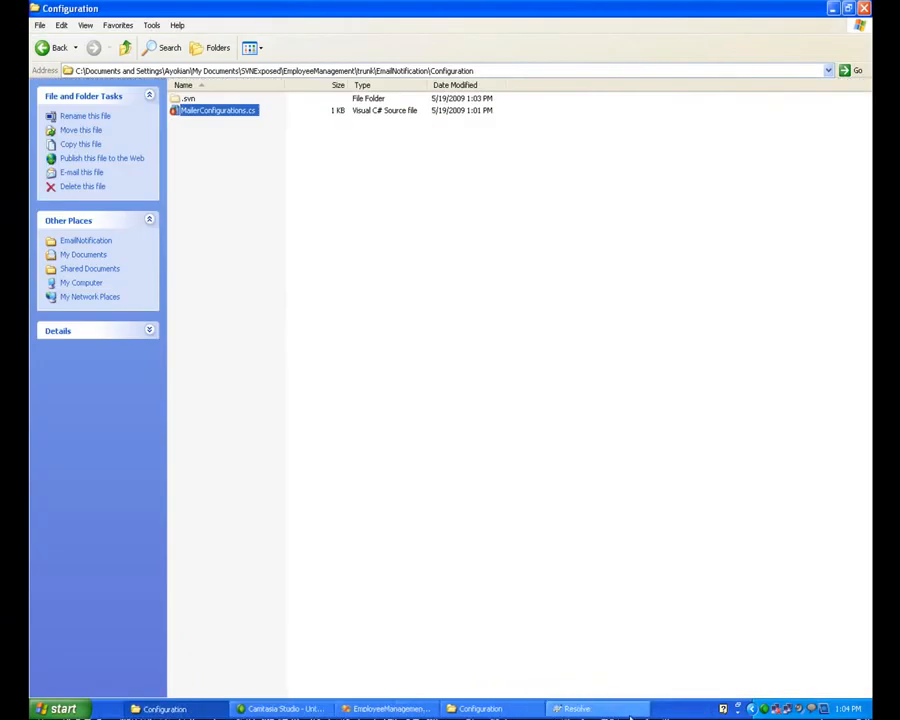
pyautogui.click(350, 275)
pyautogui.click(125, 47)
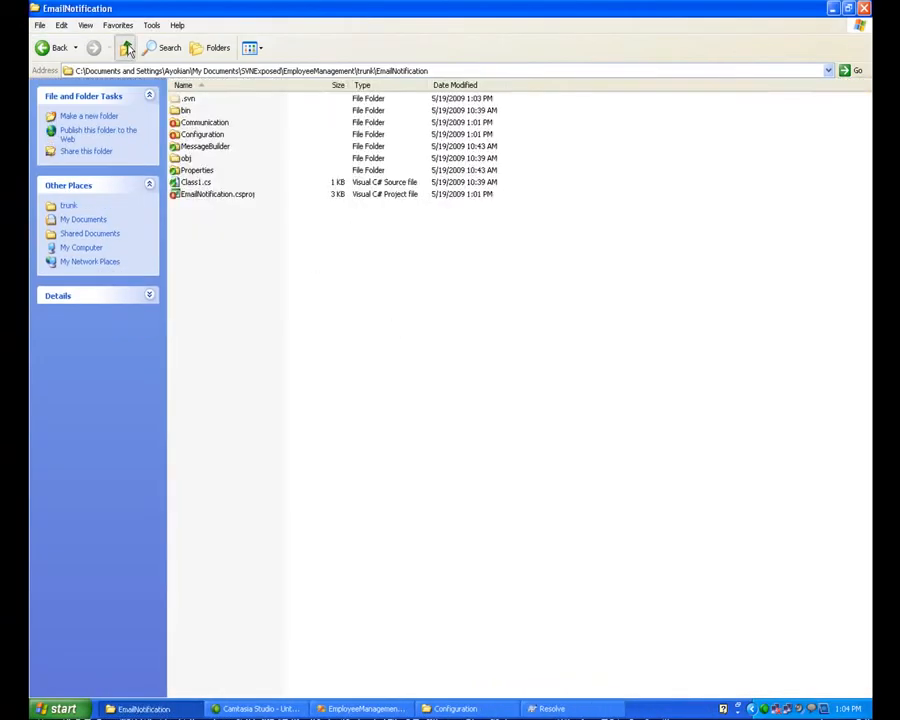
# Go up to the EmployeeManagement folder, look over the contents of trunk and return to its EmailNotification folder
pyautogui.click(125, 47)
pyautogui.click(127, 50)
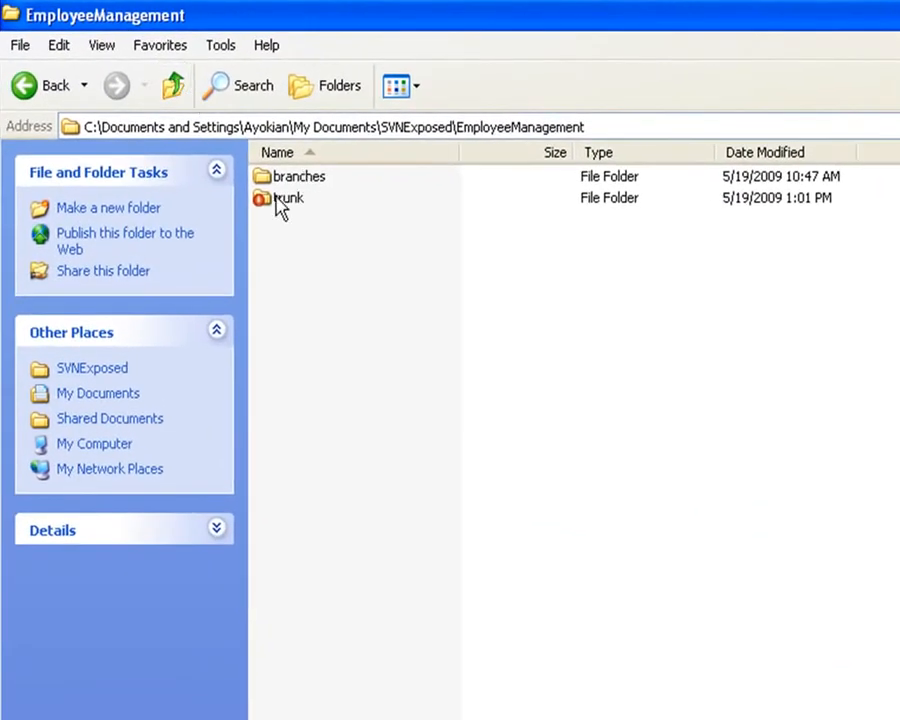
pyautogui.doubleClick(185, 112)
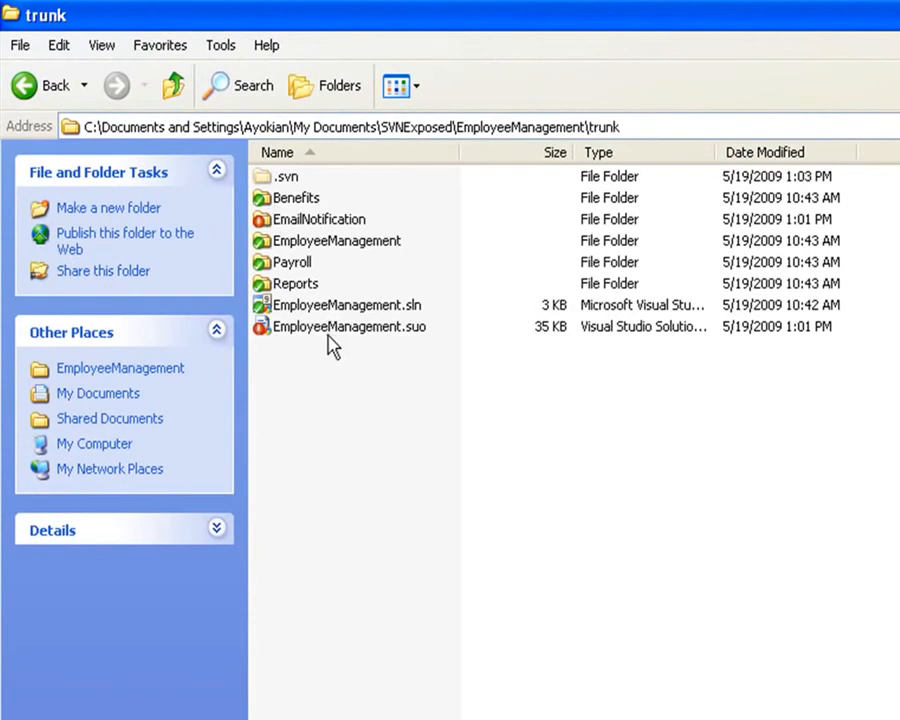
pyautogui.moveTo(312, 229)
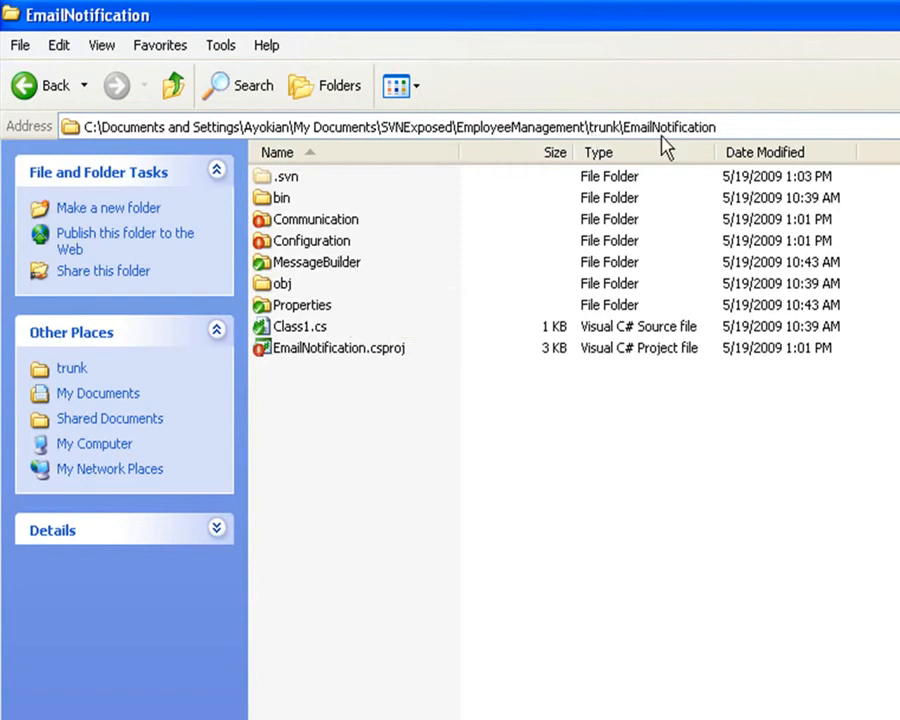
# Commit the preselected changes in the trunk's EmailNotification folder with the message "yeah, we can stop listening to" followed by the person's first name
pyautogui.rightClick(272, 476)
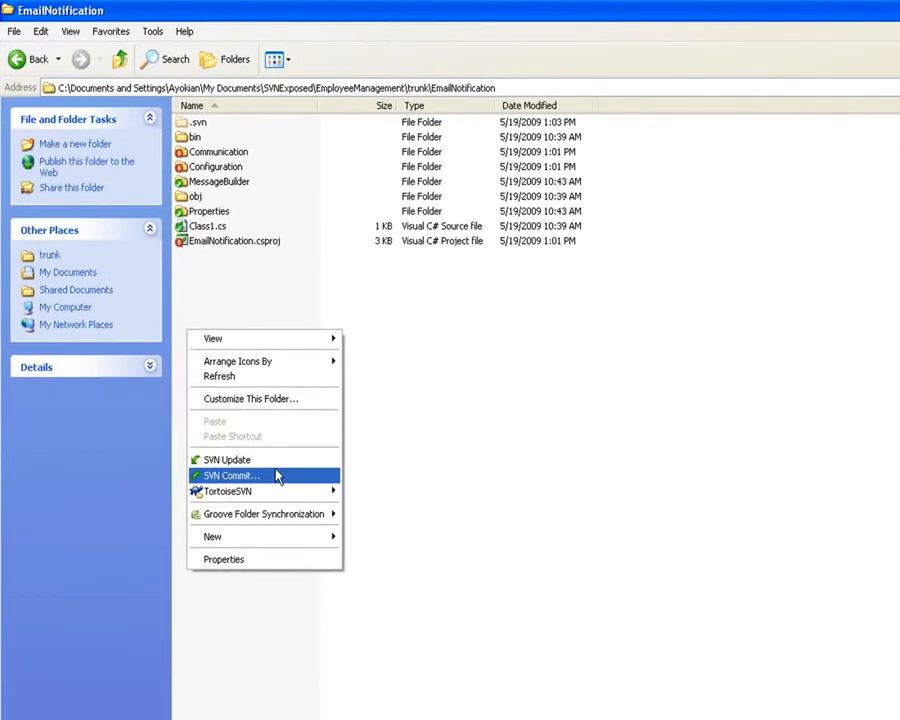
pyautogui.click(278, 476)
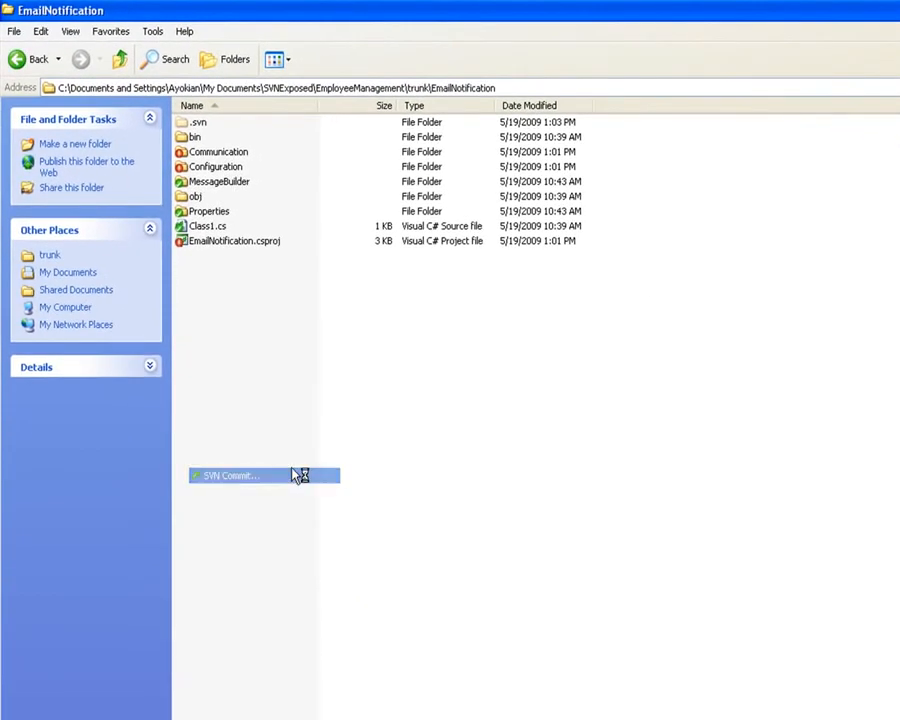
pyautogui.write('yewah')
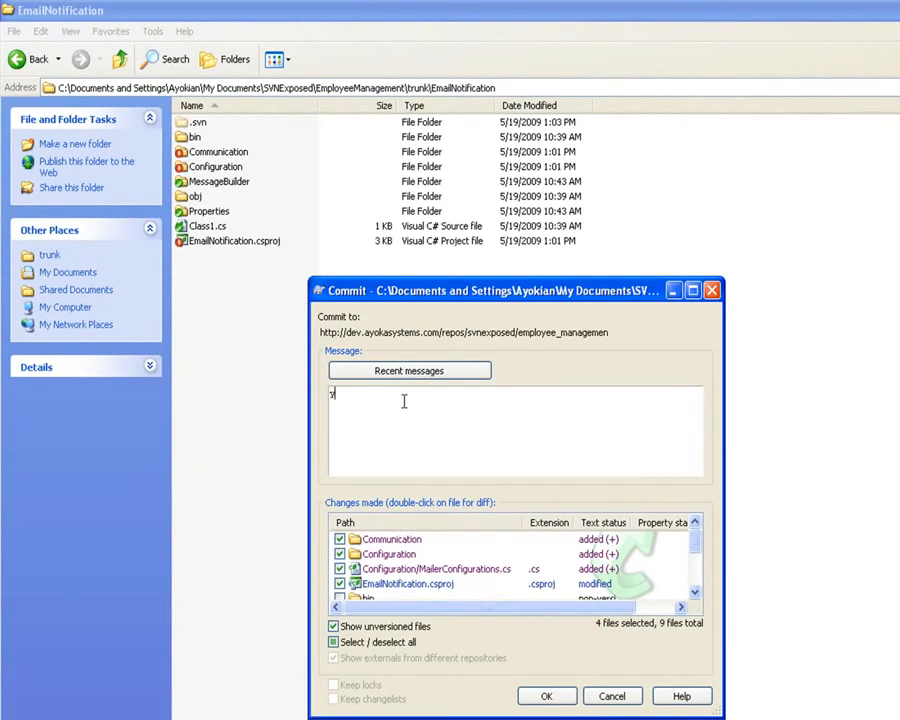
pyautogui.press('BackSpace')
pyautogui.press('BackSpace')
pyautogui.press('BackSpace')
pyautogui.press('BackSpace')
pyautogui.press('BackSpace')
pyautogui.write('yeah, we c')
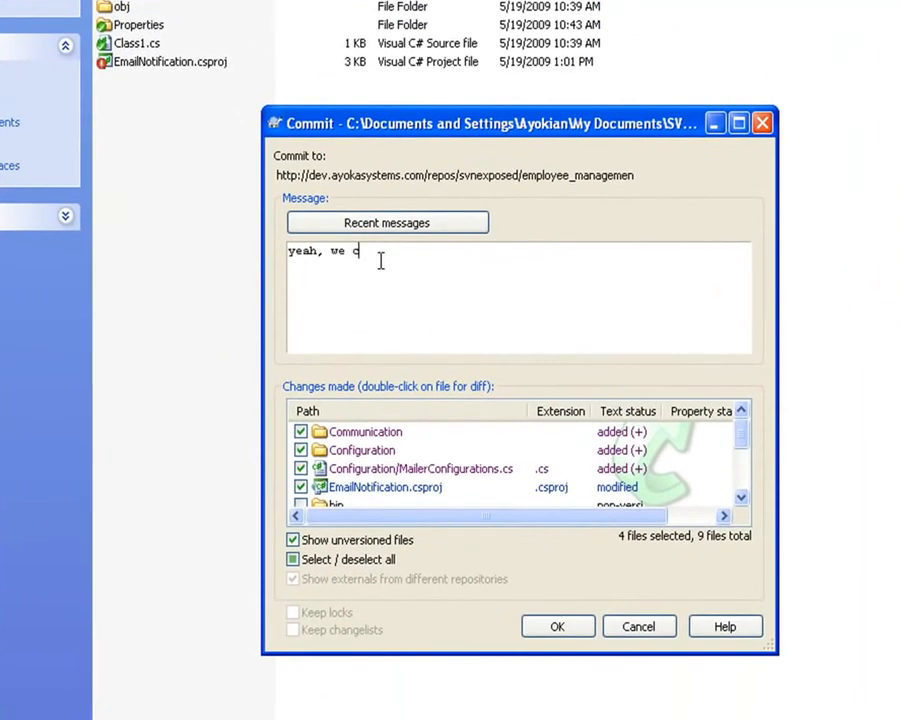
pyautogui.write('an stop s')
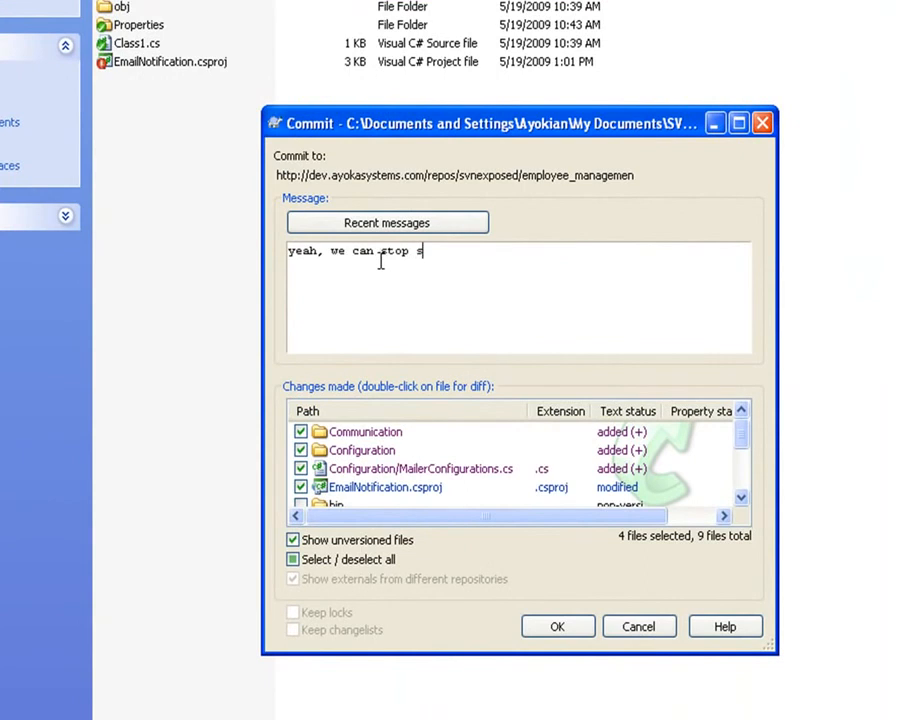
pyautogui.press('BackSpace')
pyautogui.write('listene')
pyautogui.press('BackSpace')
pyautogui.write('ing to steven')
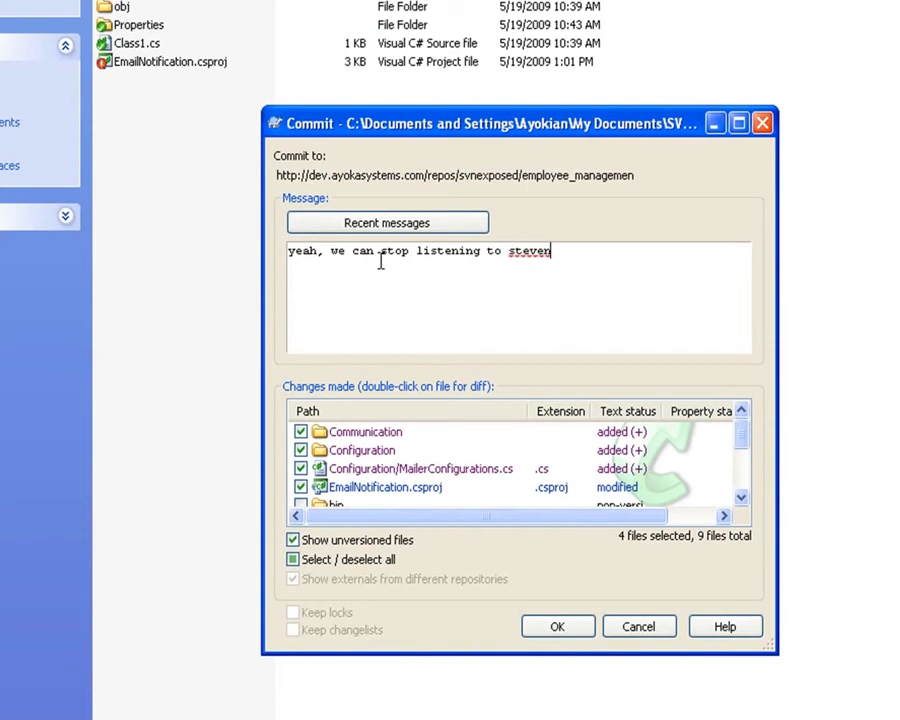
pyautogui.click(573, 633)
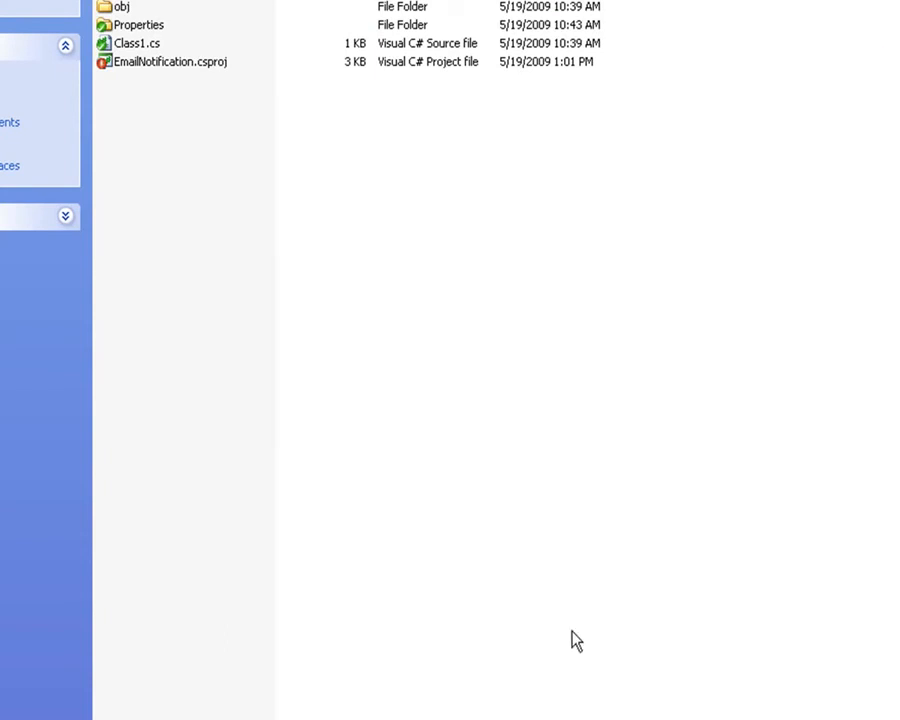